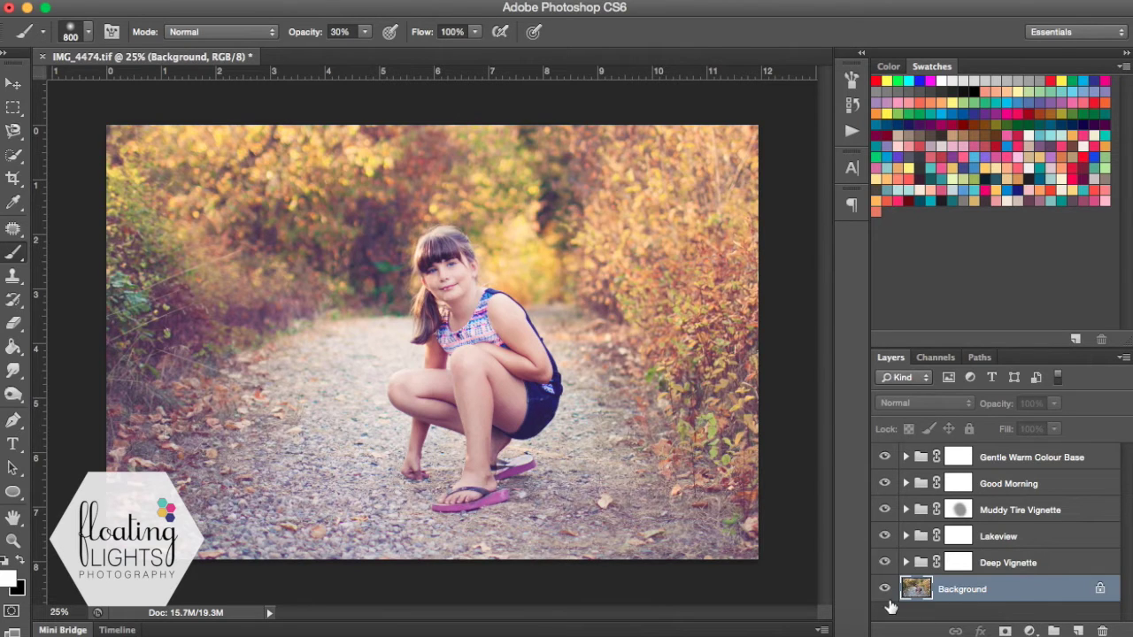
Toggle the action groups off and on to compare, then delete all five groups from Deep Vignette up.
alt+click(887, 597)
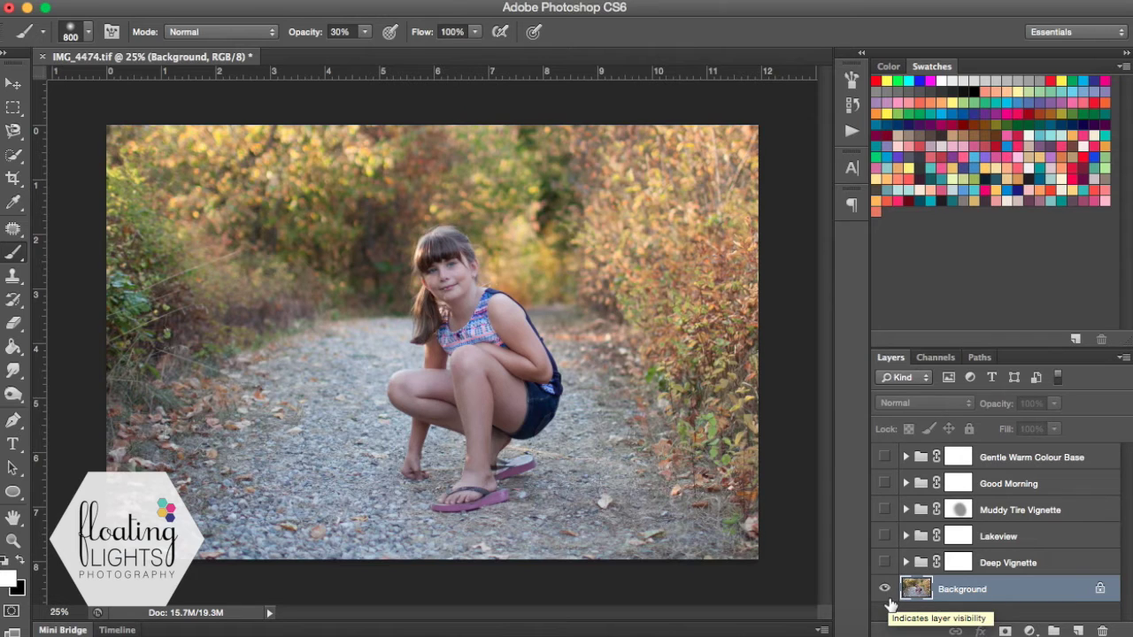
alt+click(885, 592)
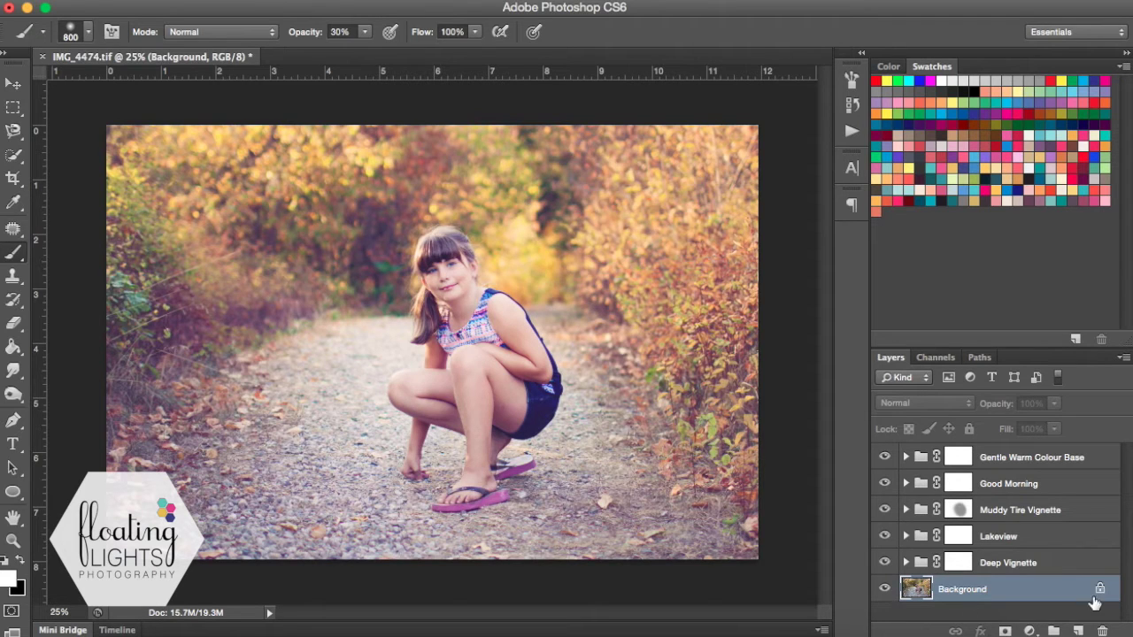
click(1032, 563)
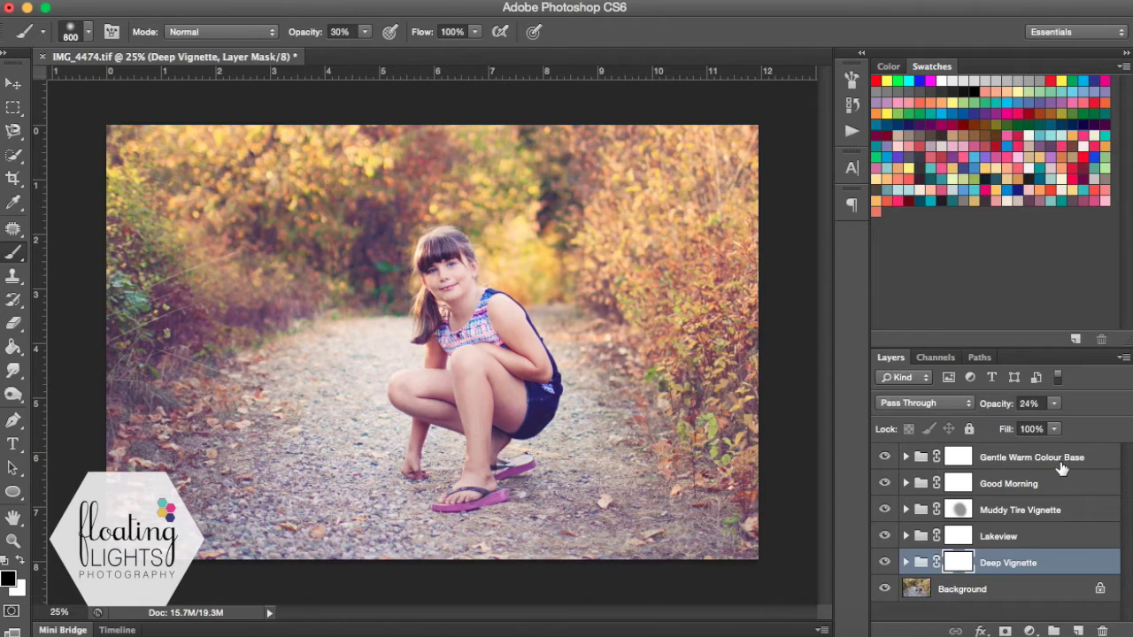
shift+click(1061, 468)
drag(1080, 571, 1101, 629)
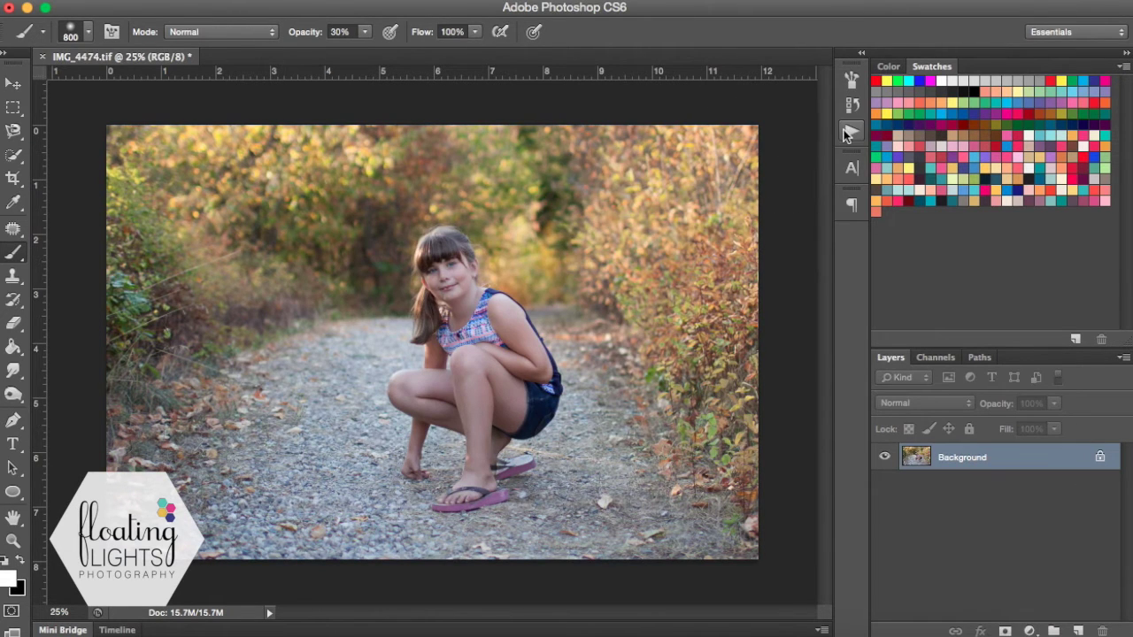
Open the Actions panel and scroll through the FLP Aspiring Light Collection sets.
click(852, 131)
scroll(680, 179, up, 3)
scroll(679, 179, up, 5)
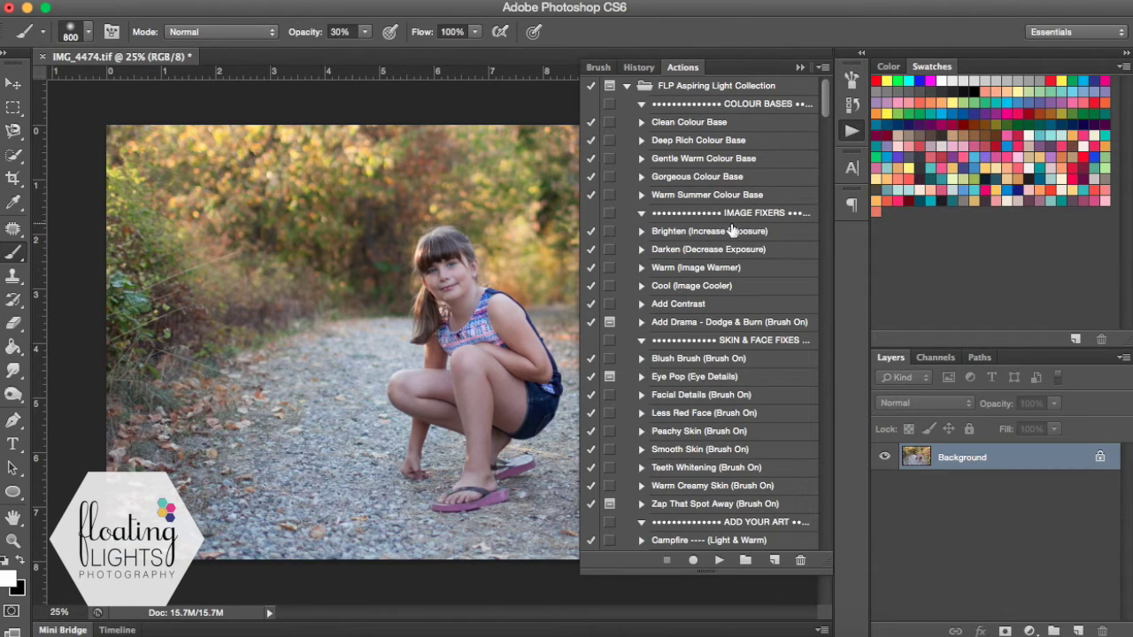
scroll(770, 358, down, 4)
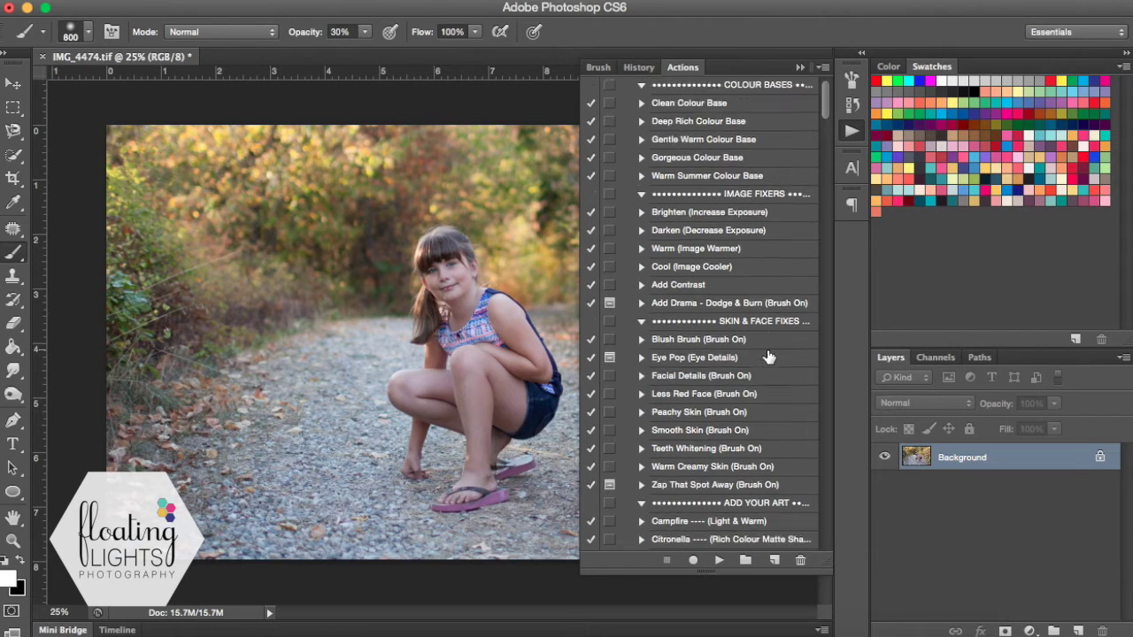
scroll(770, 357, down, 10)
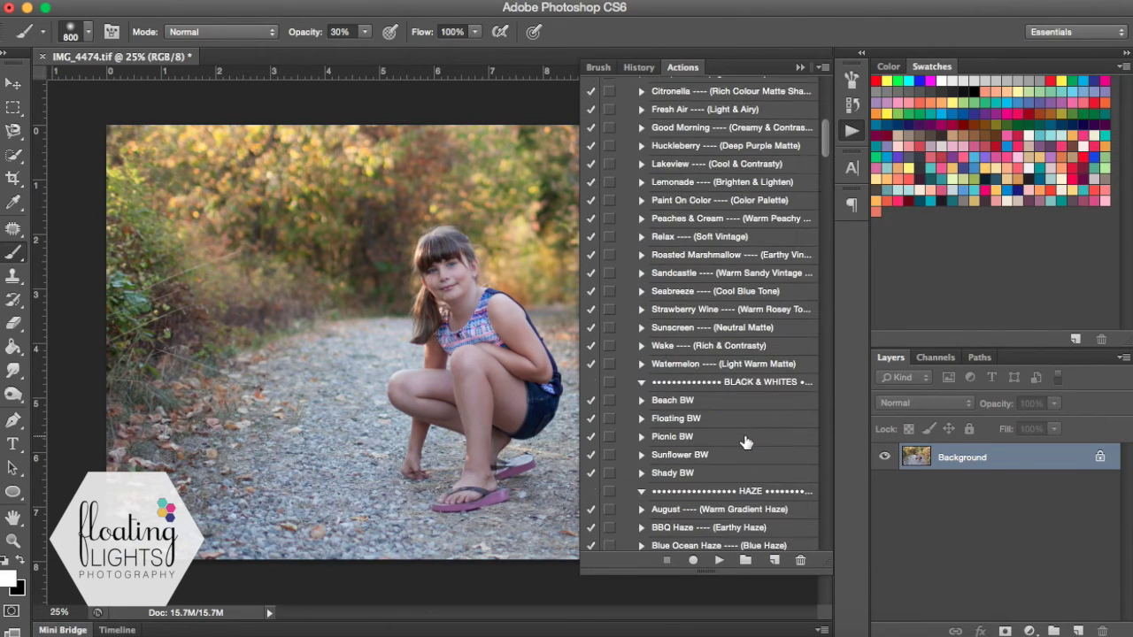
scroll(741, 427, down, 5)
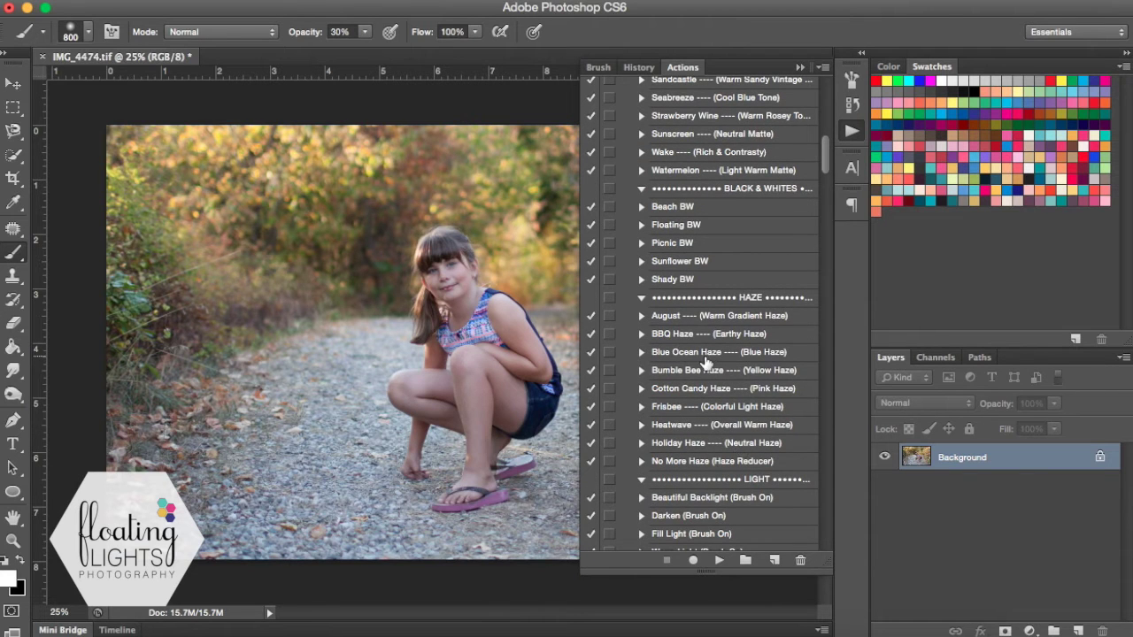
scroll(705, 364, down, 3)
scroll(706, 364, down, 2)
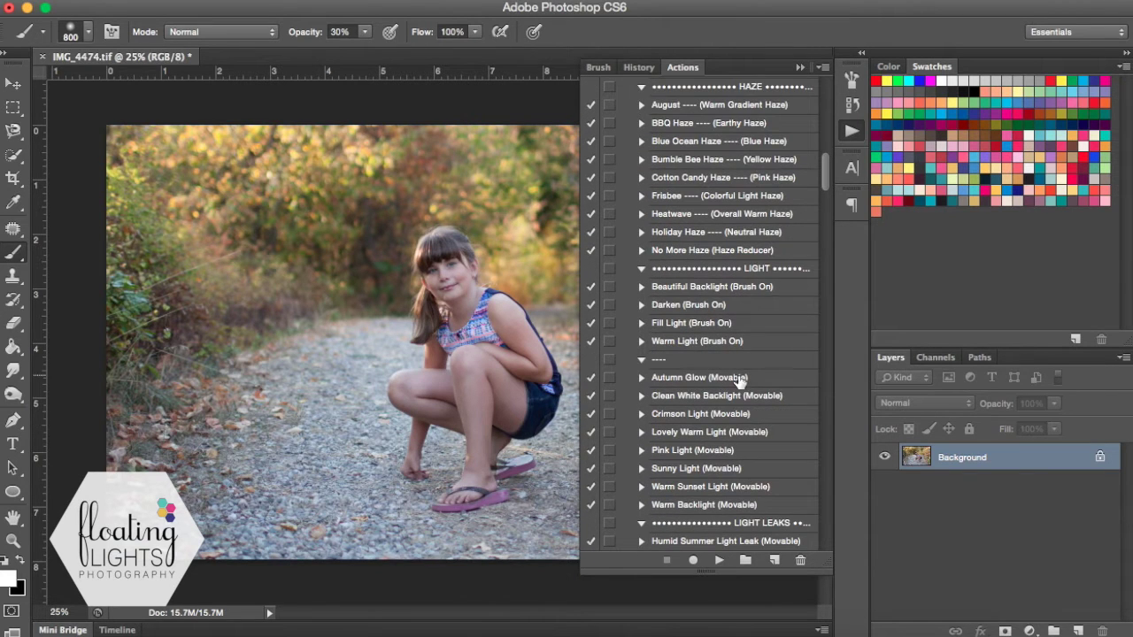
scroll(740, 380, down, 2)
scroll(743, 350, down, 3)
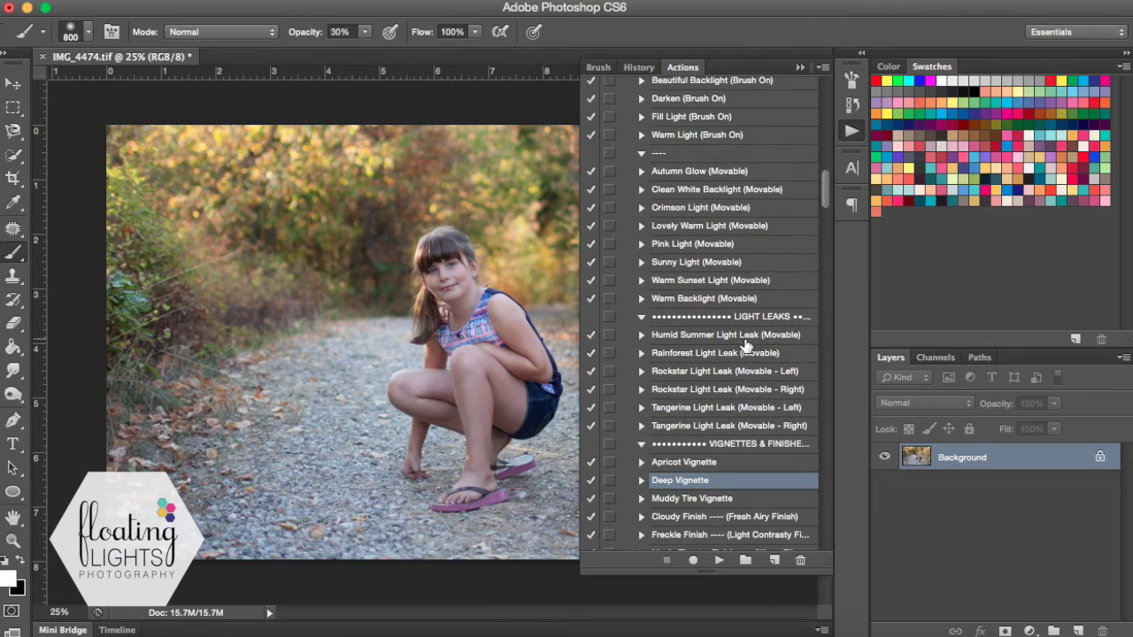
scroll(794, 430, down, 3)
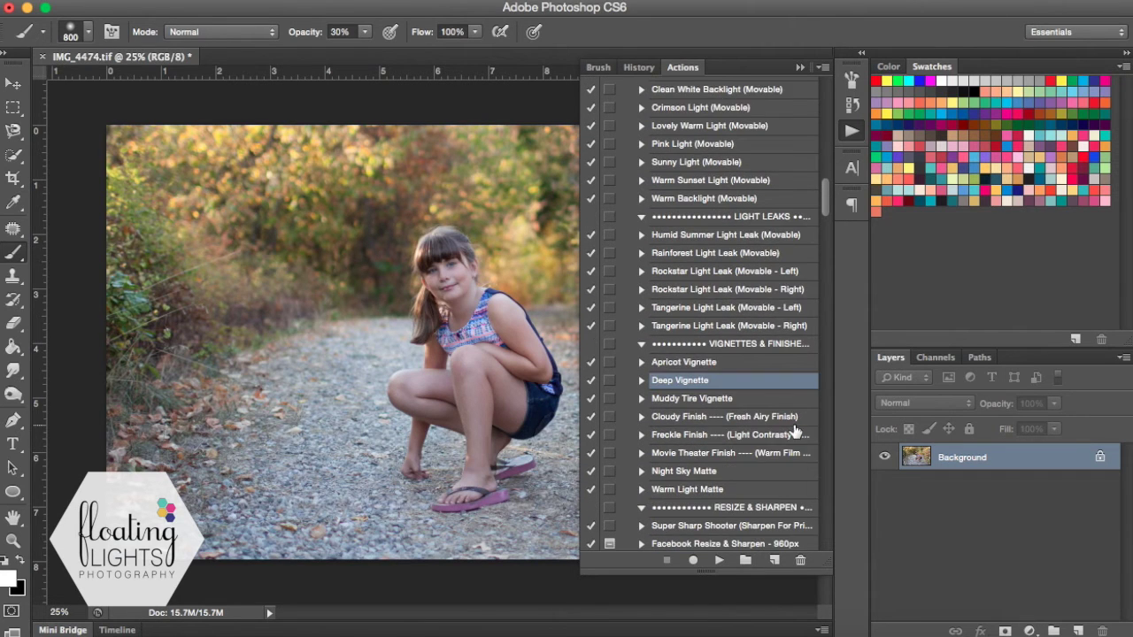
Highlight the VIGNETTES & FINISHES and RESIZE & SHARPEN action sets.
click(776, 324)
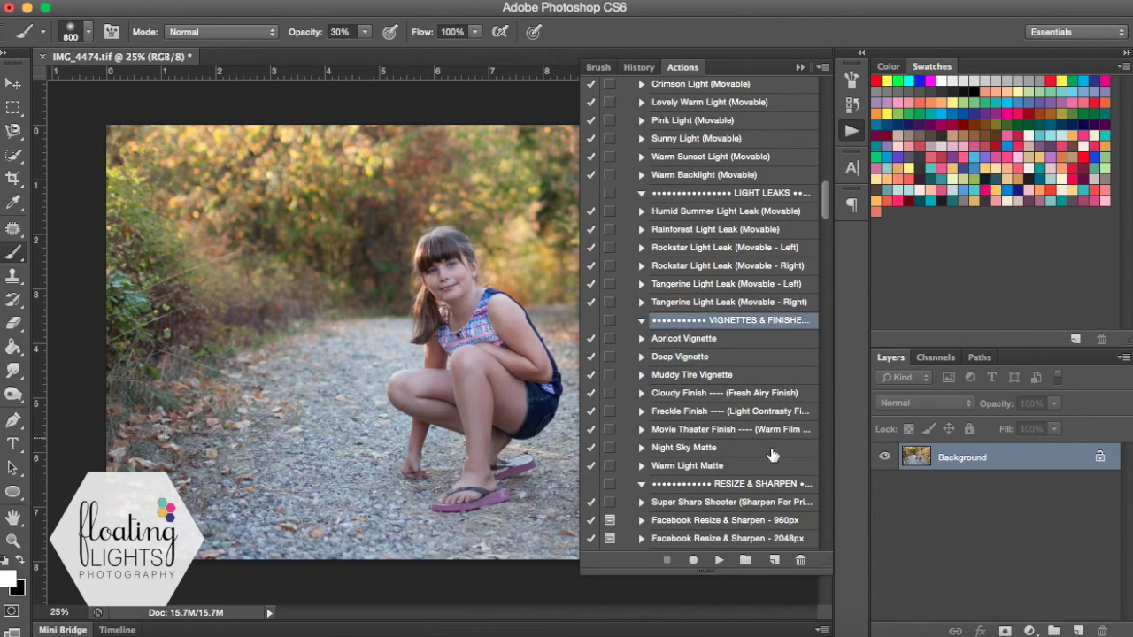
click(766, 486)
scroll(752, 416, up, 15)
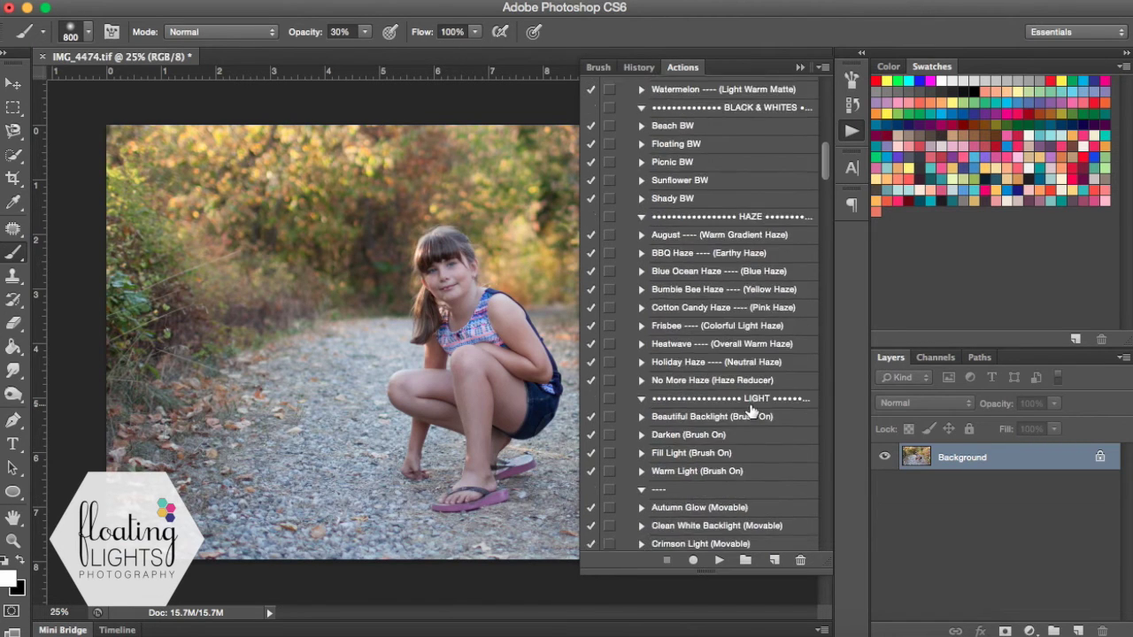
Play the Gentle Warm Colour Base action and set its group's opacity to 90%.
scroll(750, 411, up, 6)
click(668, 159)
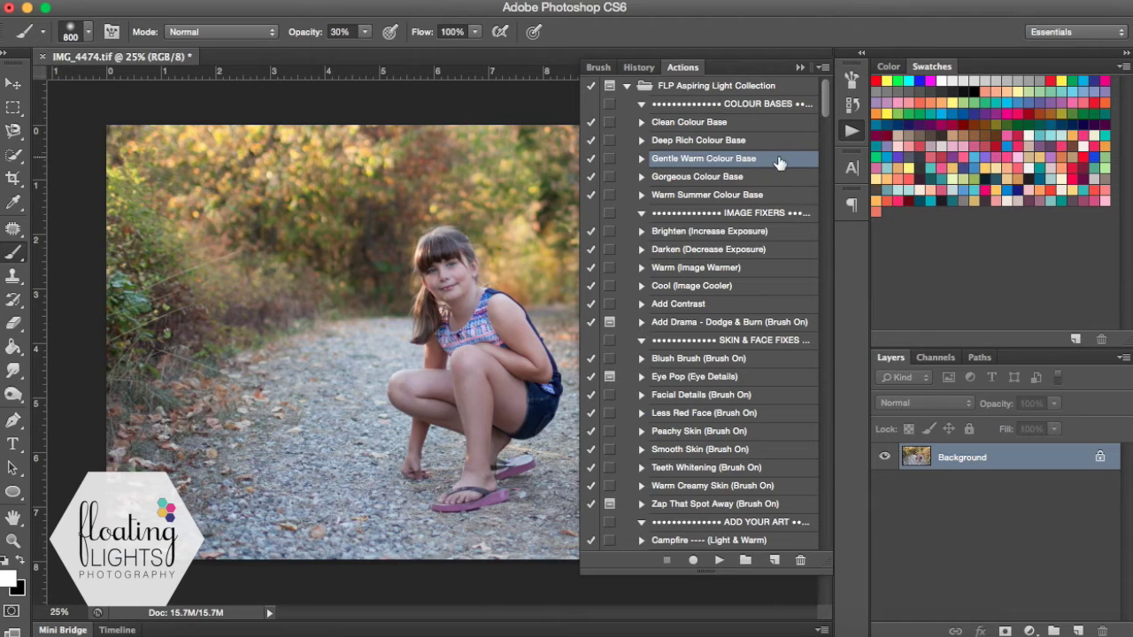
click(720, 560)
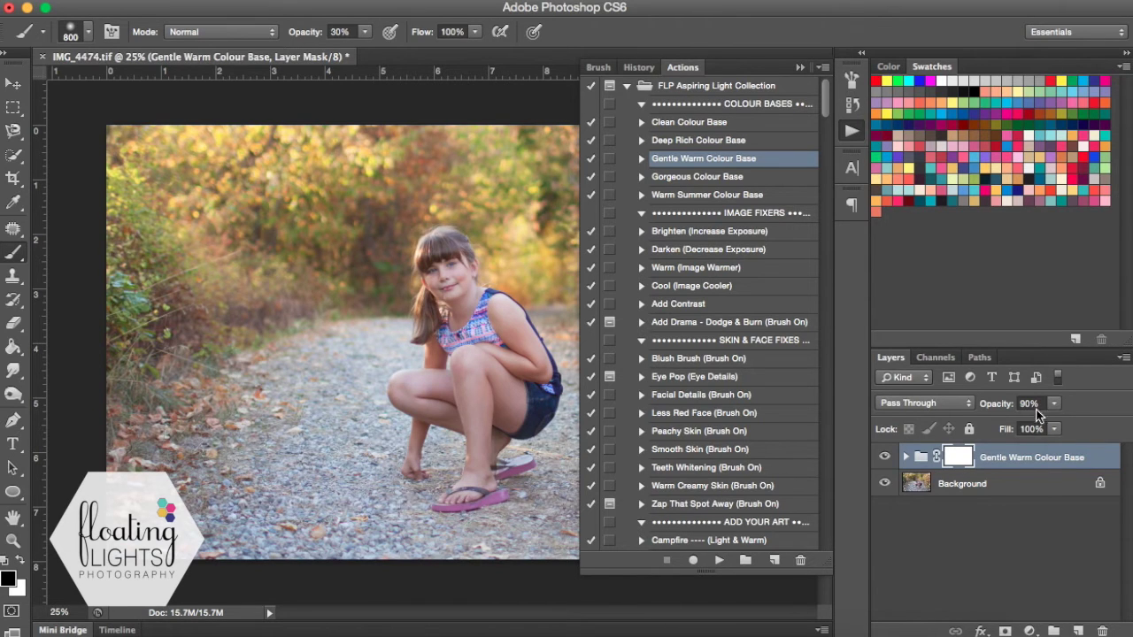
click(1053, 405)
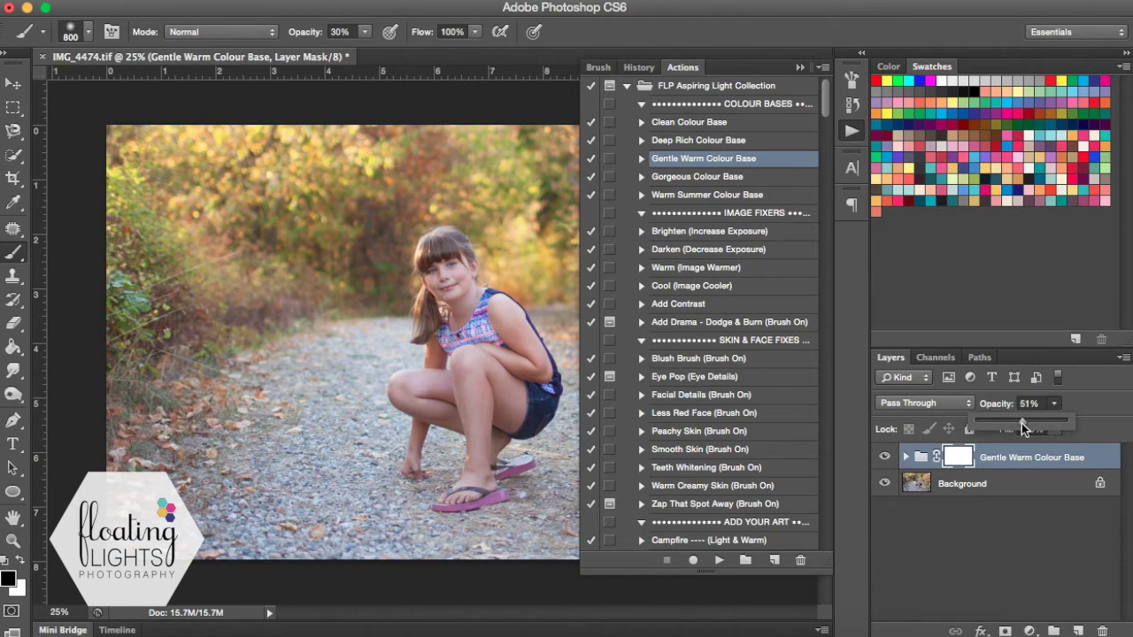
drag(1057, 421, 1058, 421)
Play the Good Morning (Creamy & Contrasty) action, adding its group at 80% opacity.
scroll(679, 382, down, 5)
scroll(679, 382, down, 3)
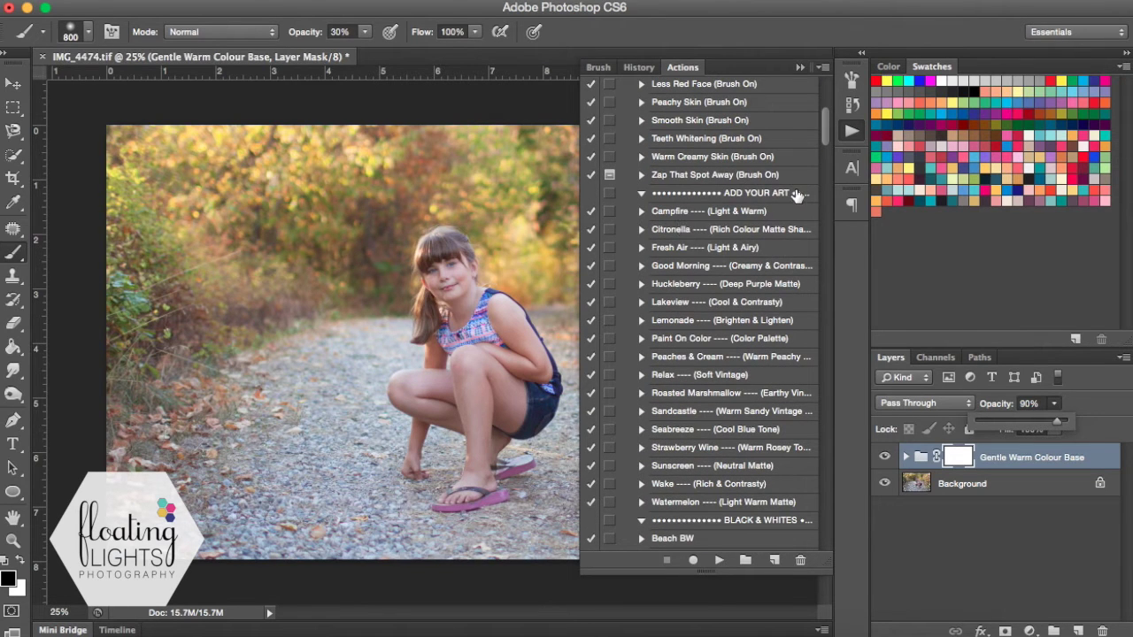
click(693, 269)
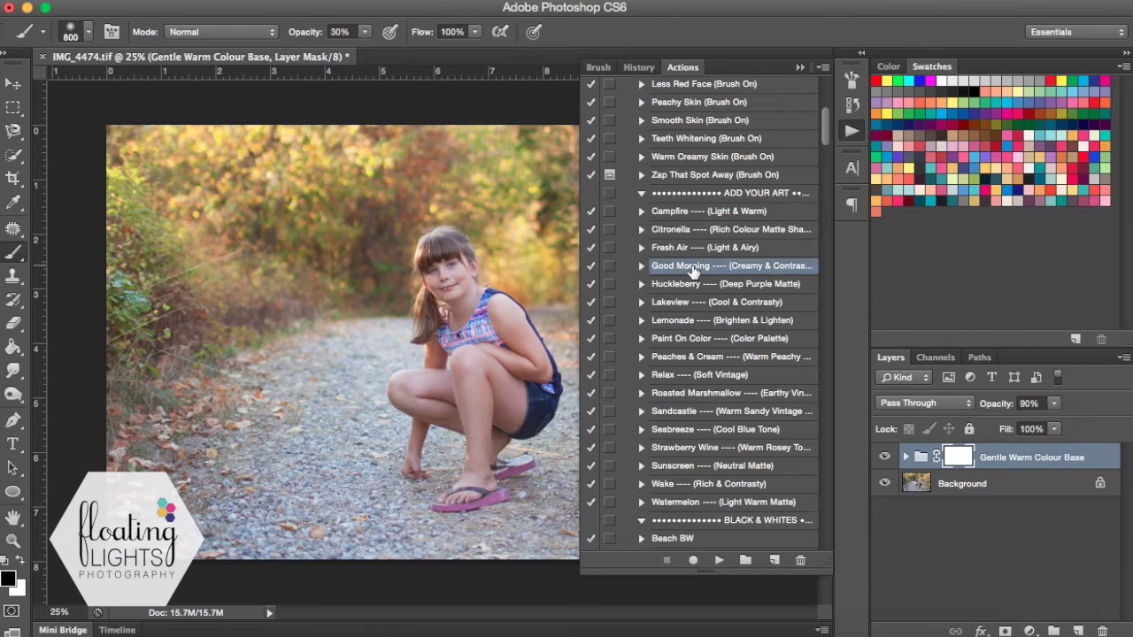
click(723, 560)
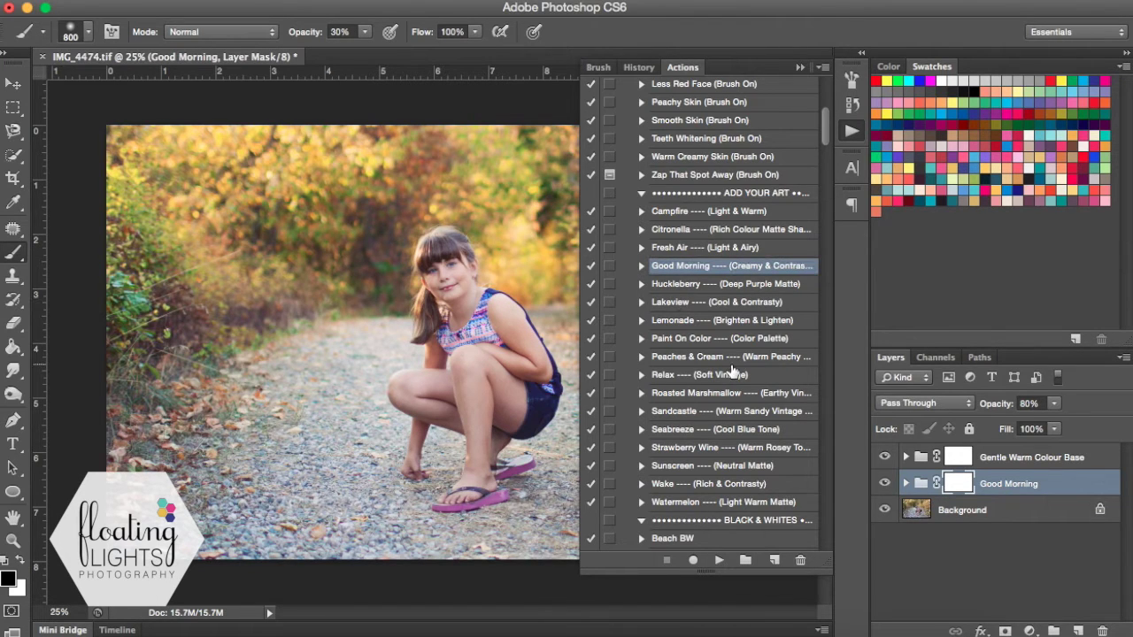
Hide the Darken layer in Good Morning, keeping Less Blue, Warming, Tone and More Tone visible.
click(907, 484)
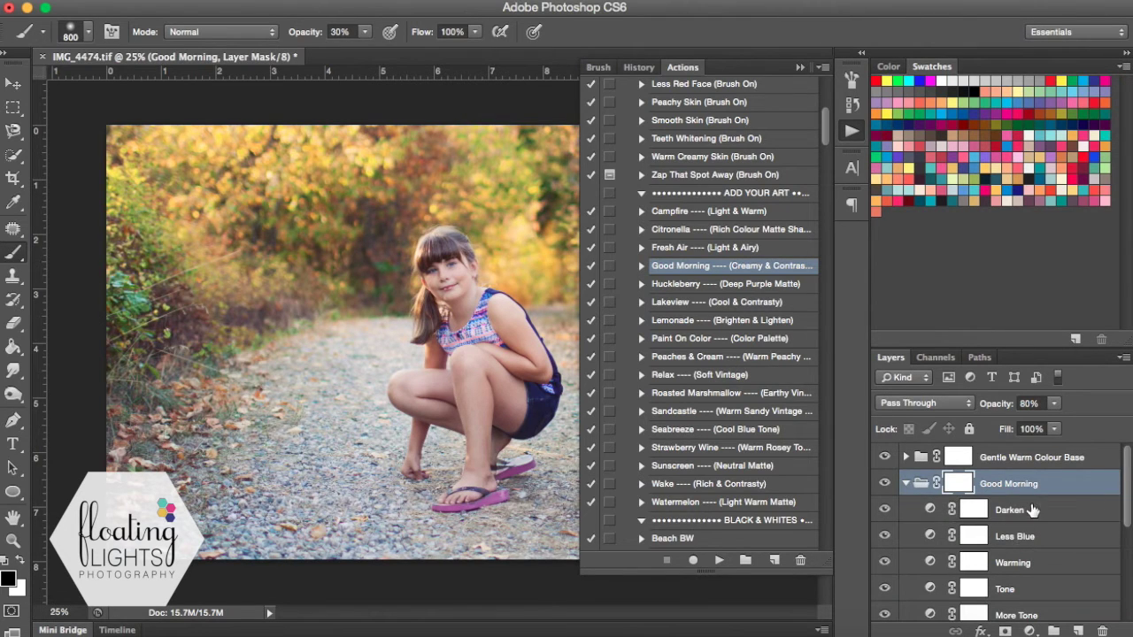
click(1032, 511)
click(884, 511)
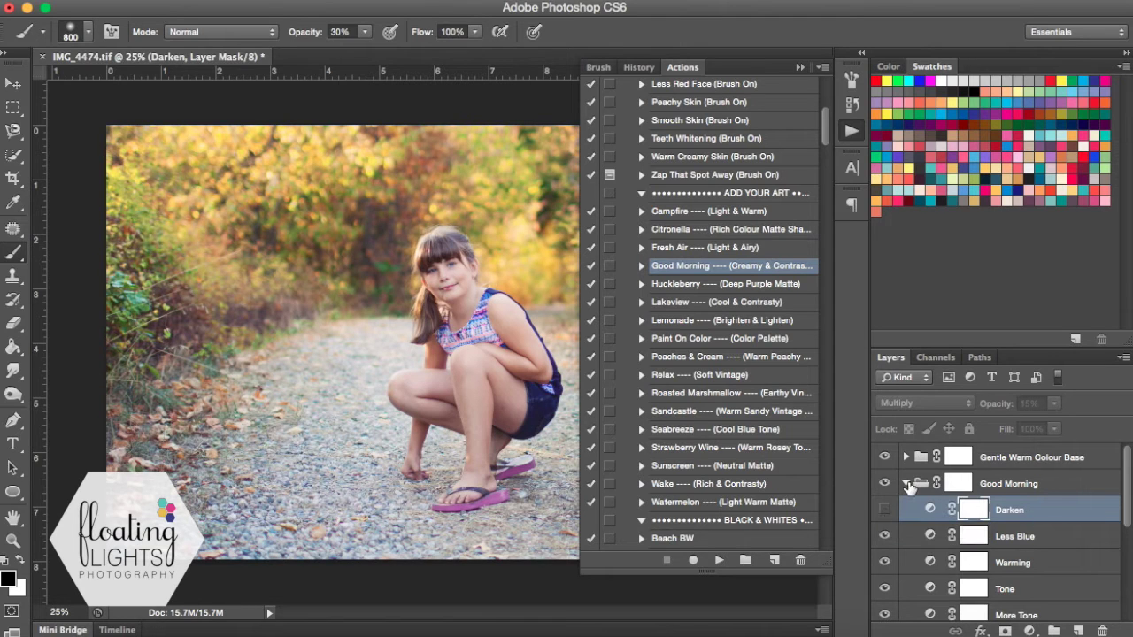
click(906, 483)
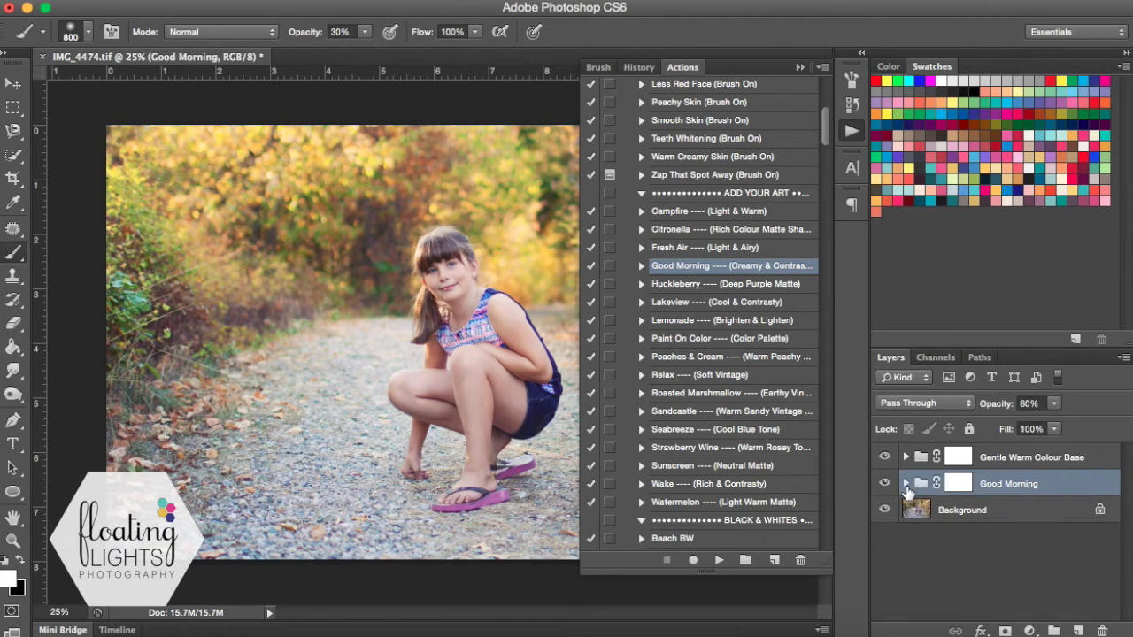
click(906, 485)
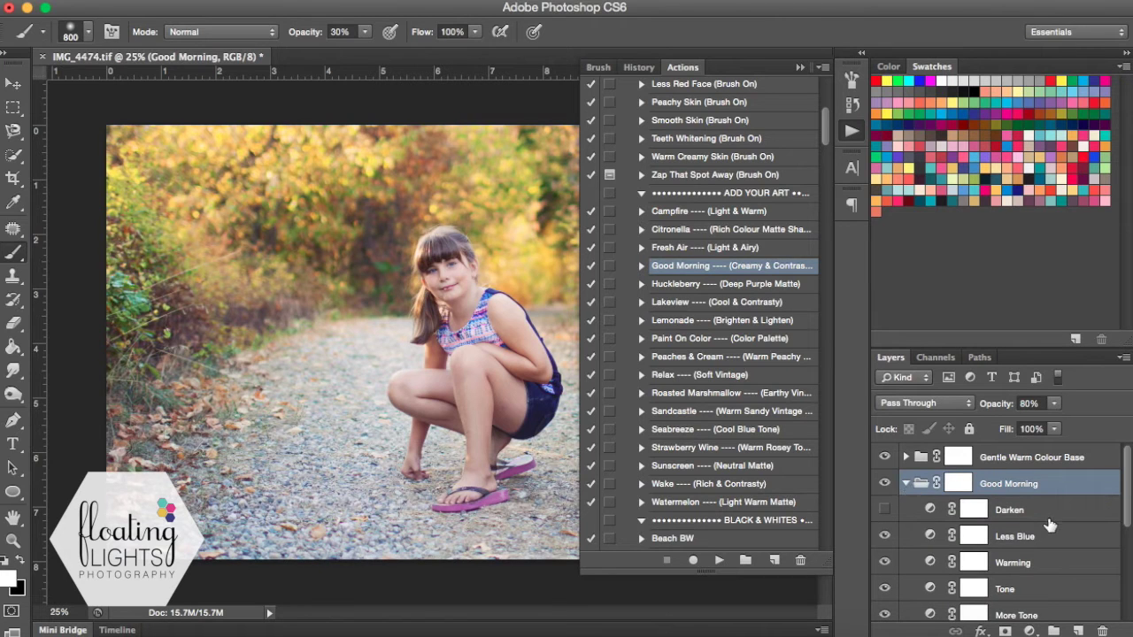
scroll(1040, 524, down, 4)
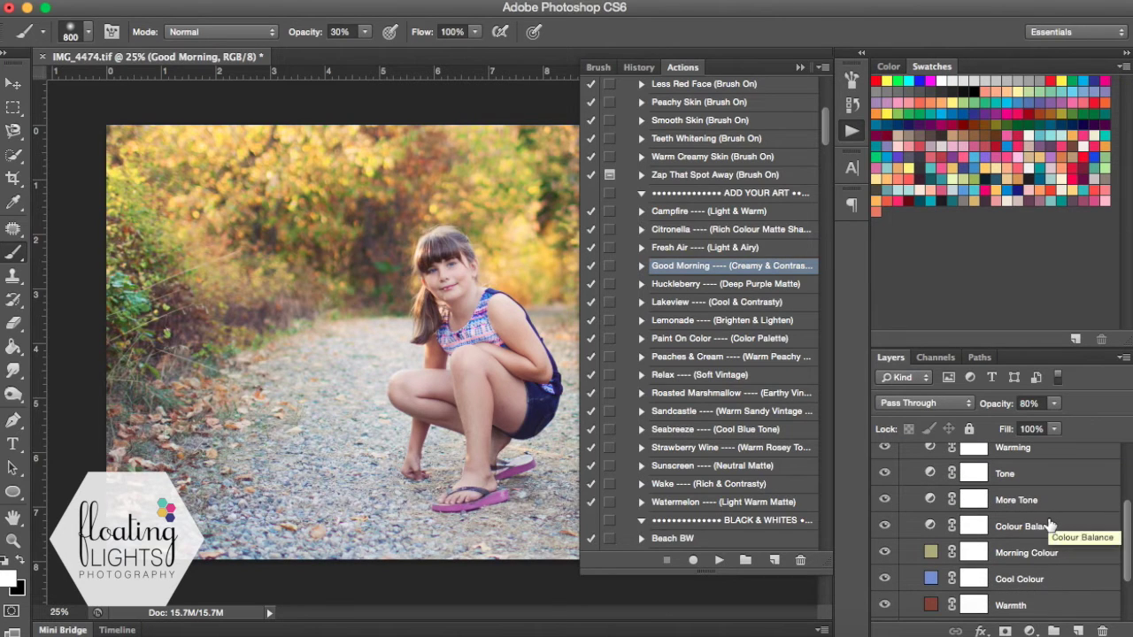
scroll(1049, 525, up, 4)
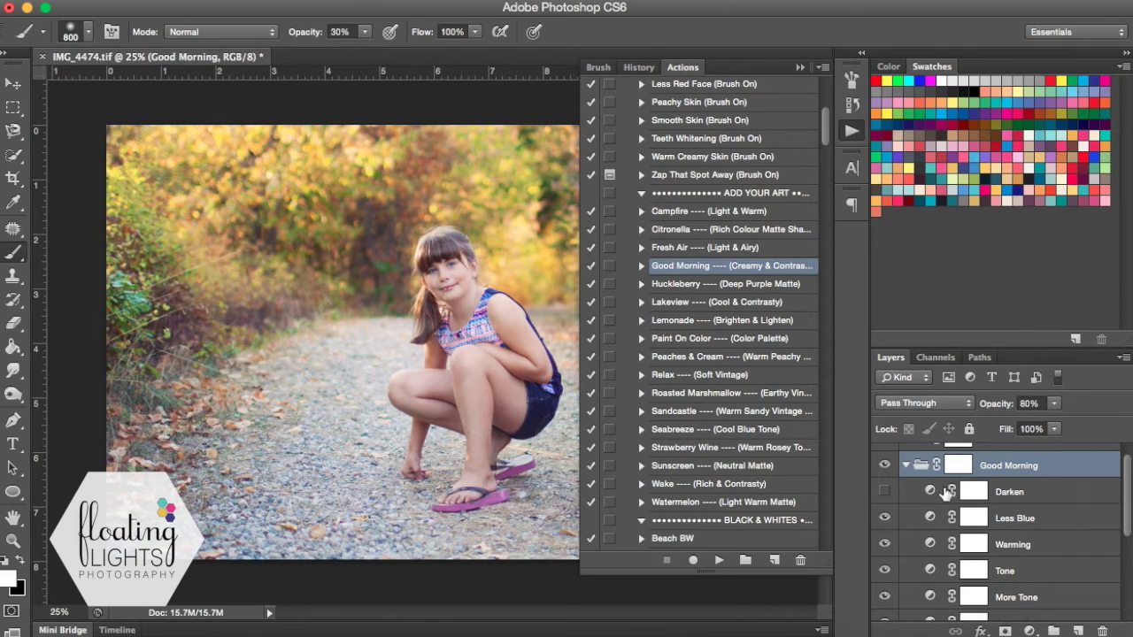
click(1037, 495)
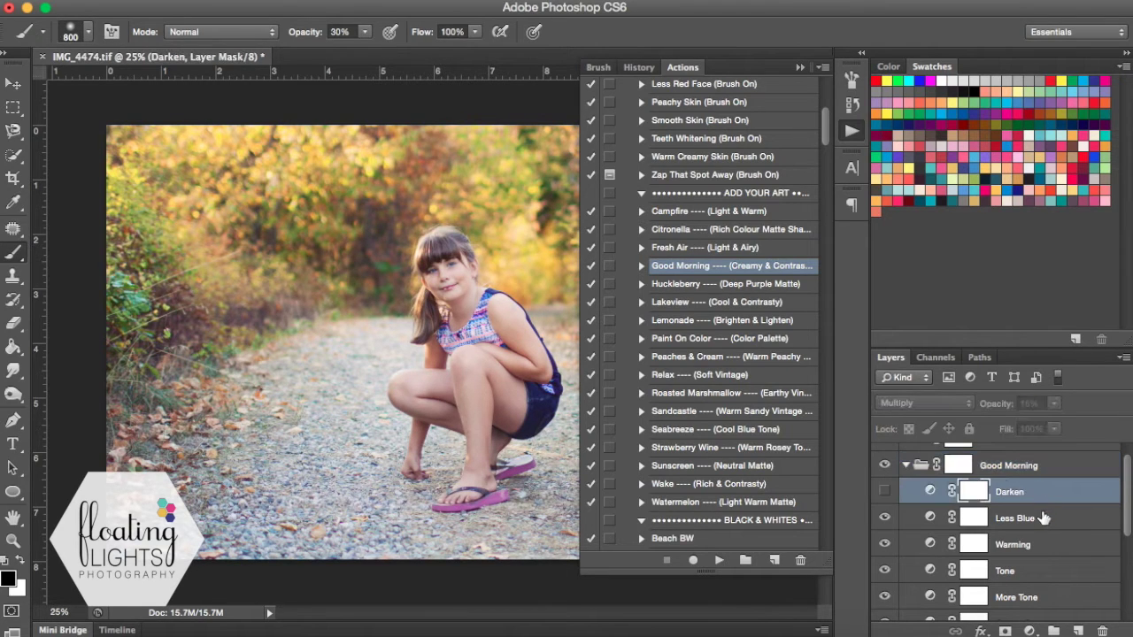
click(906, 466)
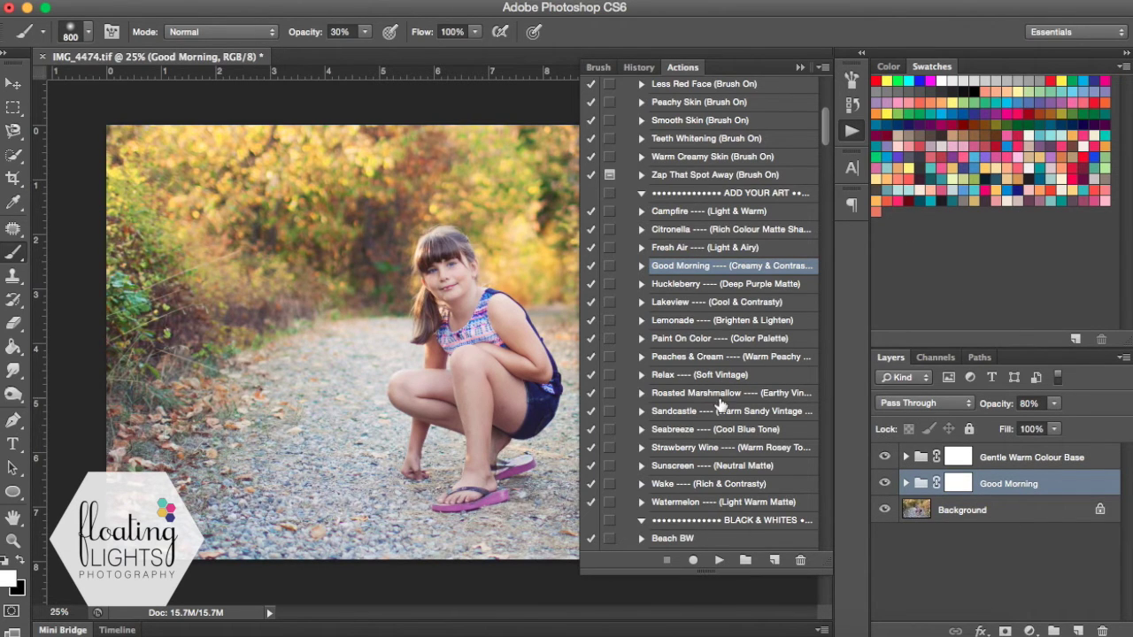
Play the Muddy Tire Vignette action to add a masked vignette group to the photo.
scroll(719, 401, down, 10)
scroll(719, 401, down, 7)
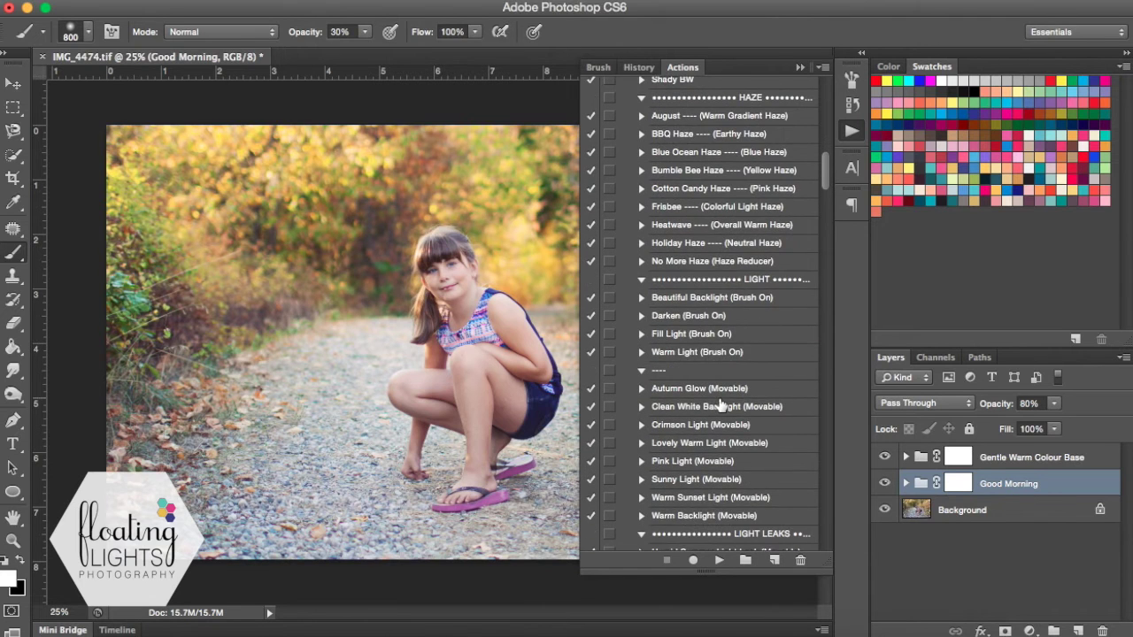
scroll(722, 404, down, 4)
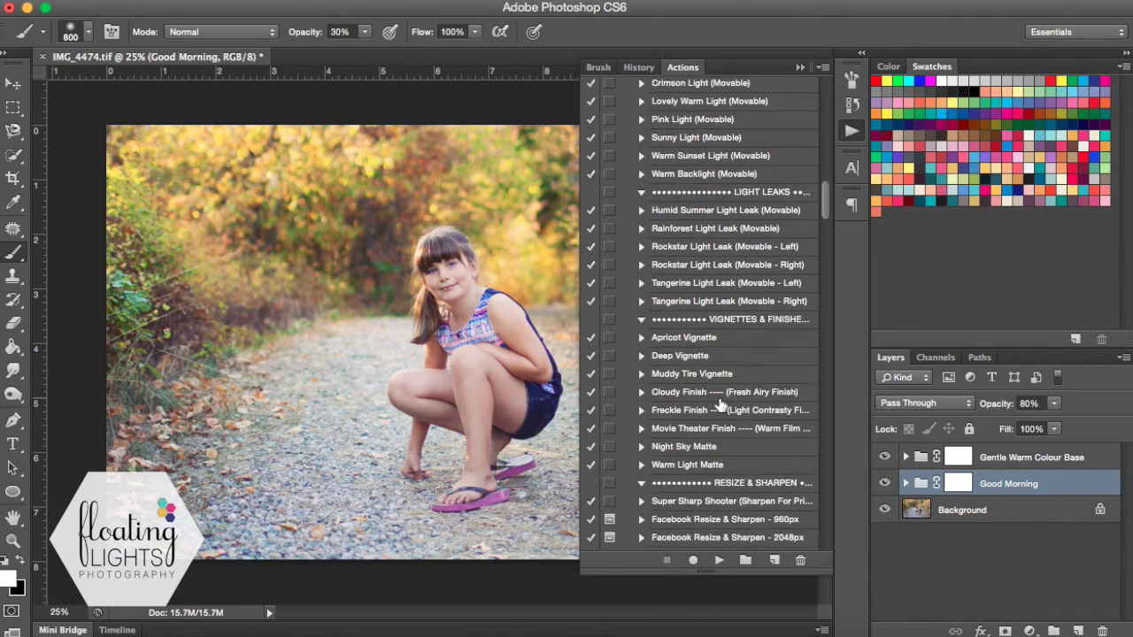
click(678, 348)
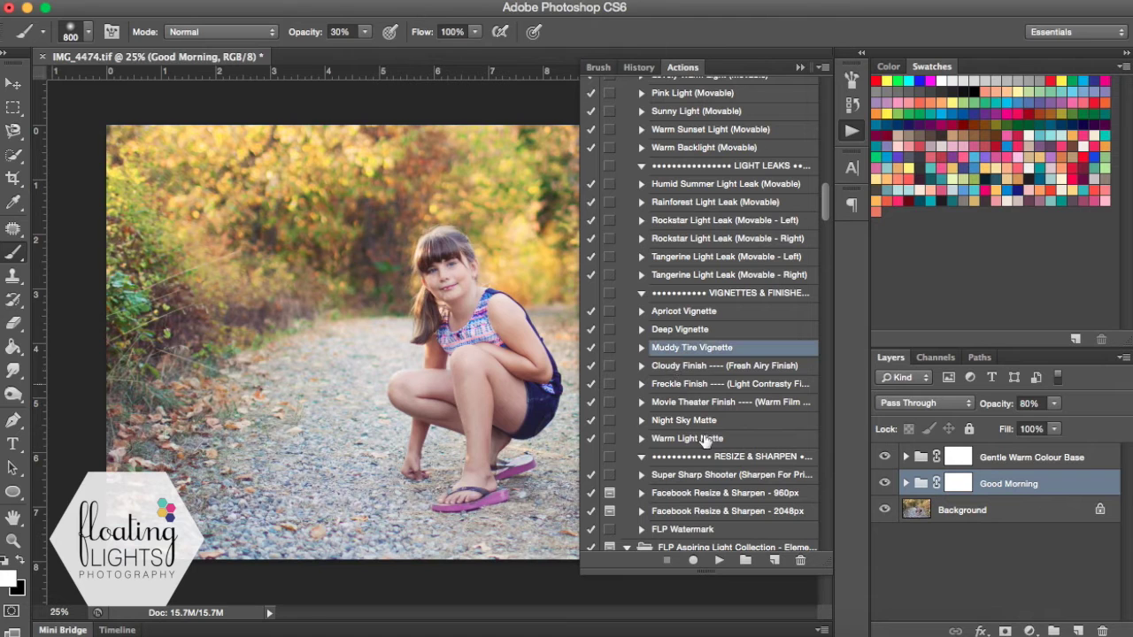
click(716, 561)
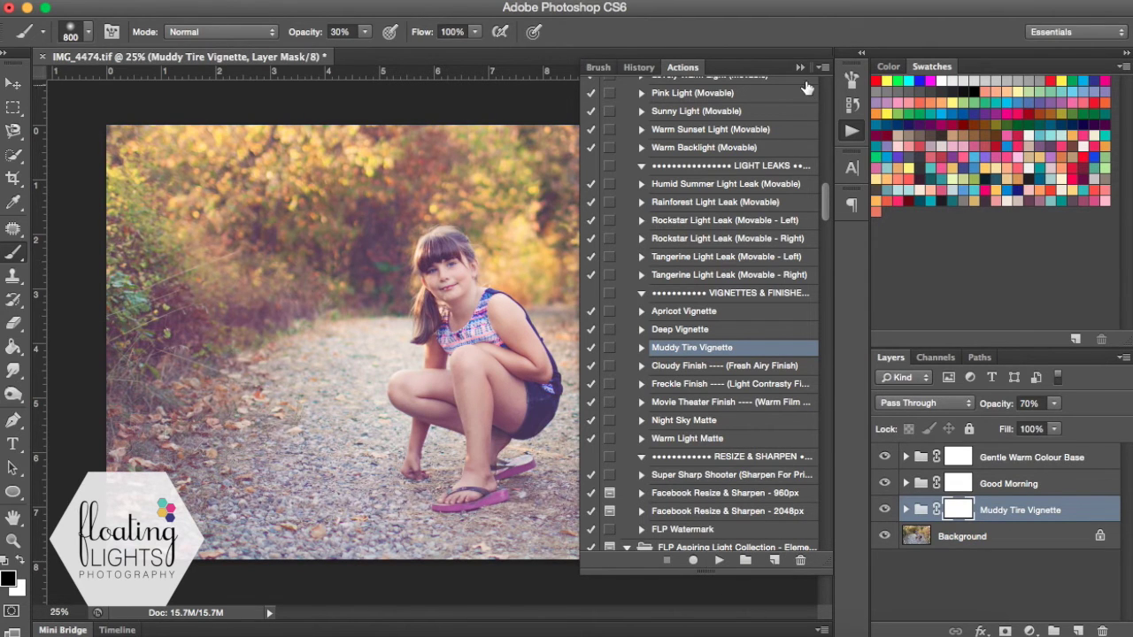
click(800, 68)
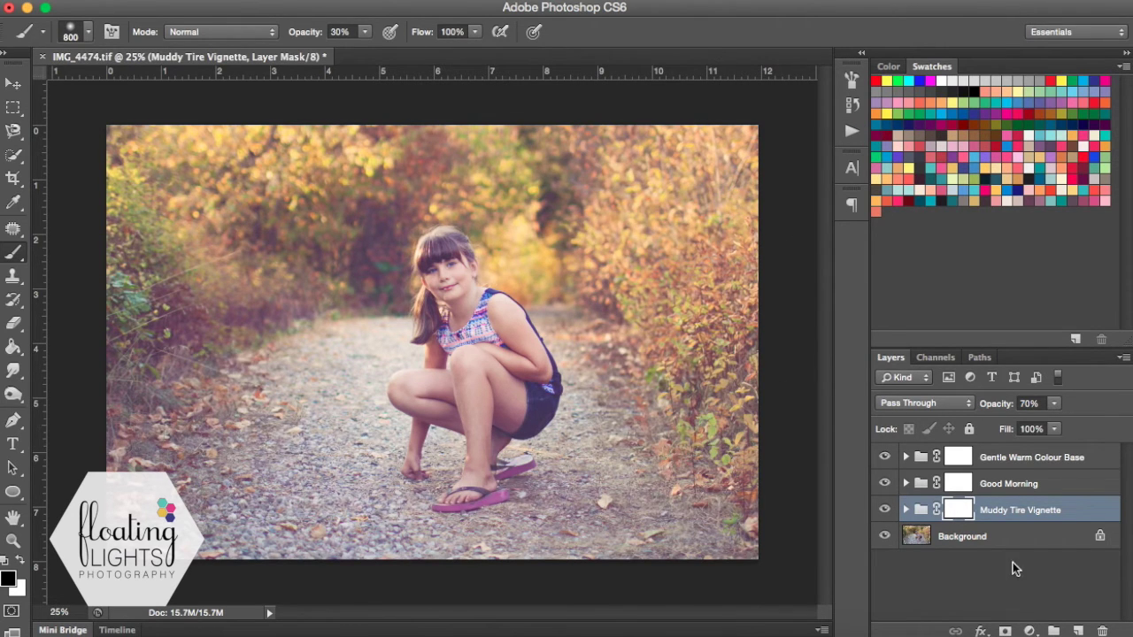
click(1056, 404)
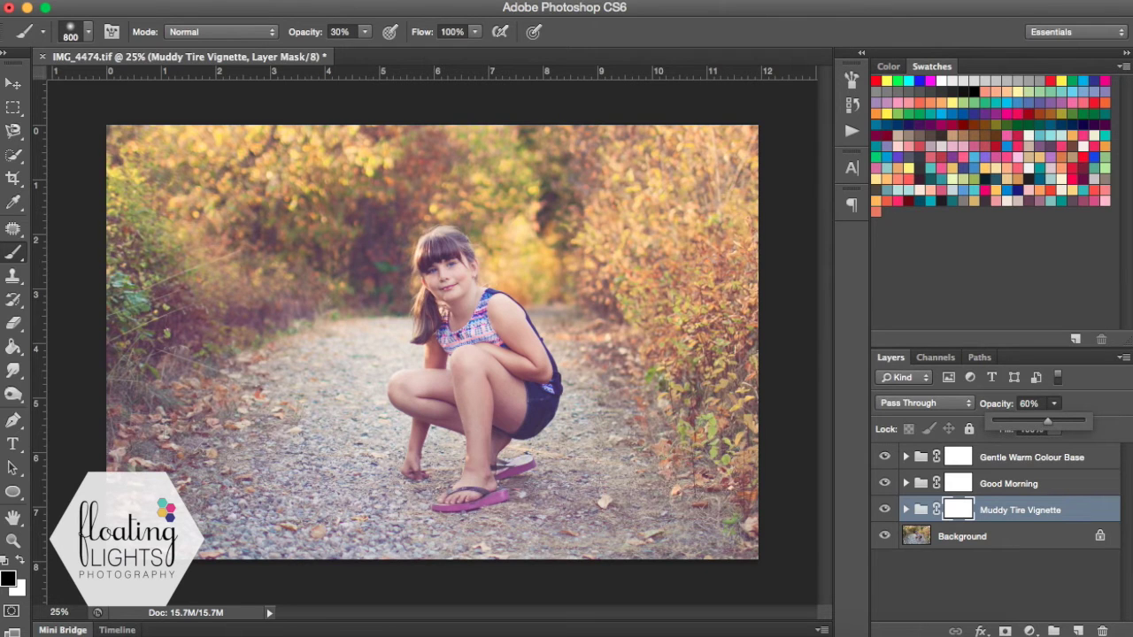
Set the Muddy Tire Vignette group's opacity to 60%.
click(1054, 404)
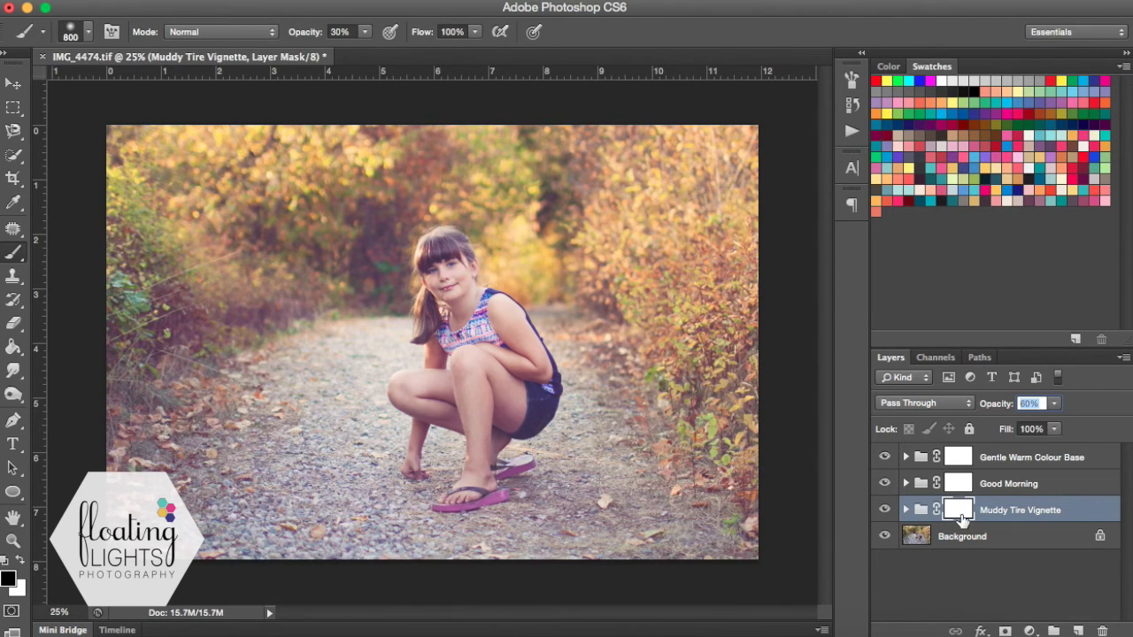
key(Return)
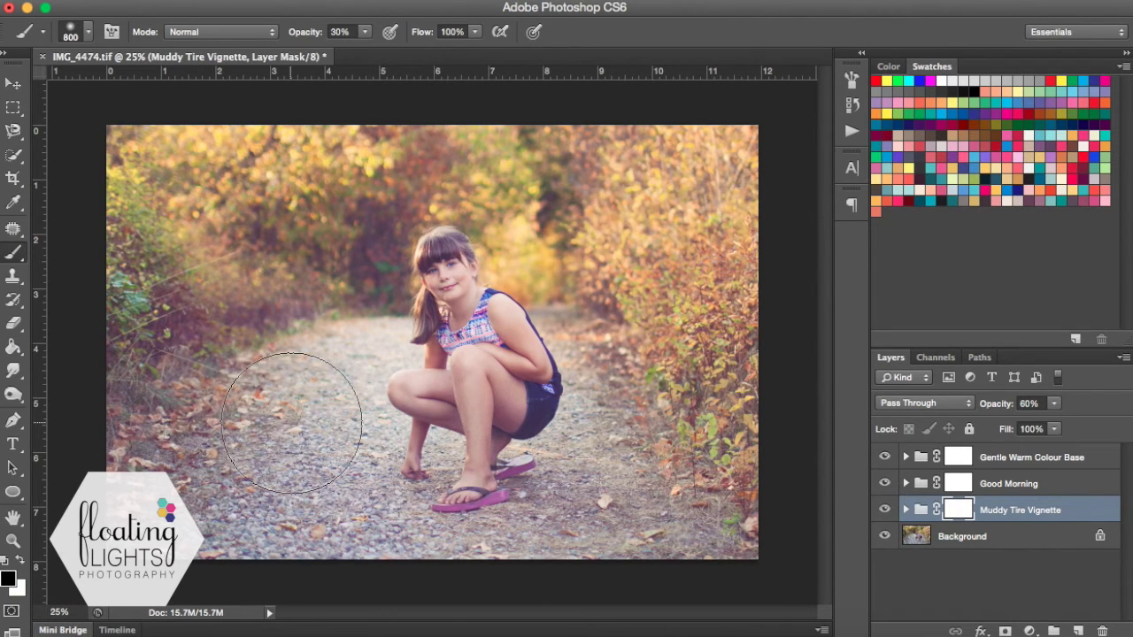
Paint black with a 400 px brush on the vignette mask over the girl's legs and face.
key(x)
key(x)
key(x)
key(x)
key(x)
key(x)
key(x)
key(x)
key(x)
key(x)
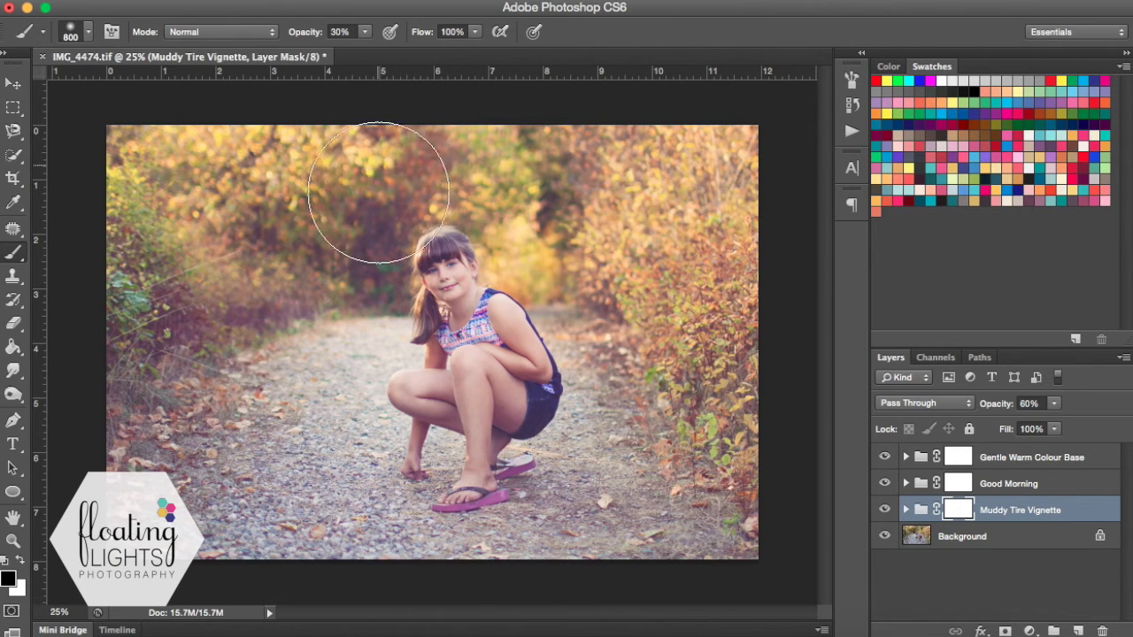
key(bracketleft)
key(bracketleft)
key(bracketleft)
key(bracketleft)
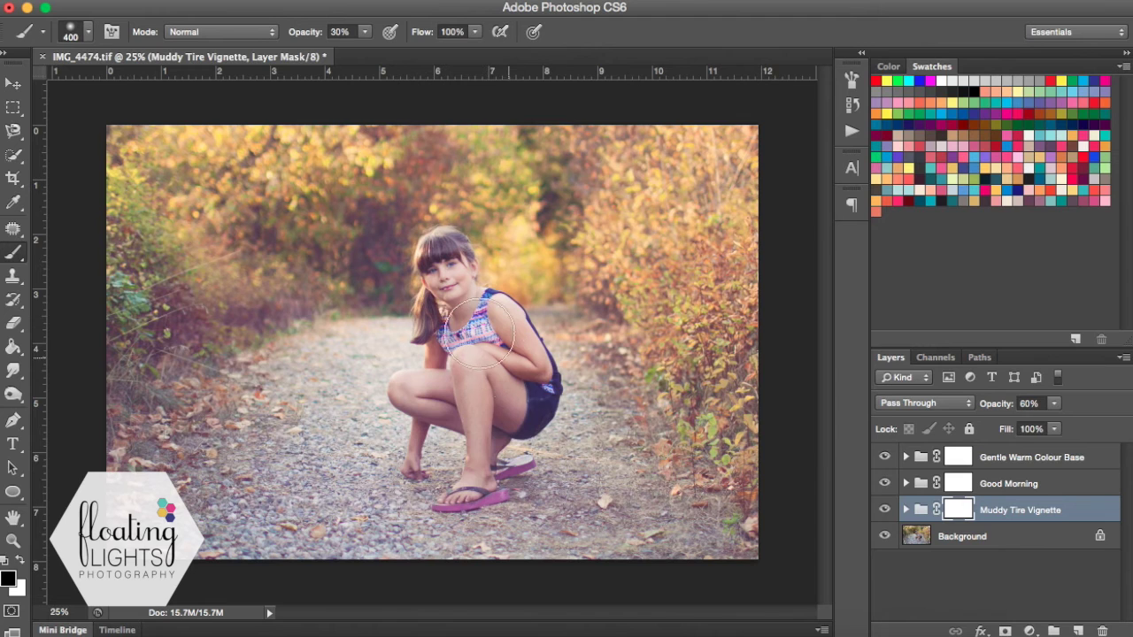
mouse_move(522, 394)
mouse_down()
mouse_move(450, 402)
mouse_move(478, 425)
mouse_up()
mouse_move(447, 385)
mouse_down()
mouse_move(435, 413)
mouse_move(494, 393)
mouse_move(538, 415)
mouse_move(474, 334)
mouse_move(428, 256)
mouse_move(438, 255)
mouse_move(457, 296)
mouse_move(442, 306)
mouse_move(424, 362)
mouse_move(463, 417)
mouse_move(514, 446)
mouse_move(498, 445)
mouse_move(527, 416)
mouse_move(375, 355)
mouse_move(446, 378)
mouse_move(420, 386)
mouse_move(416, 328)
mouse_move(498, 260)
mouse_move(594, 419)
mouse_move(463, 503)
mouse_move(416, 404)
mouse_move(448, 469)
mouse_move(405, 465)
mouse_move(427, 418)
mouse_up()
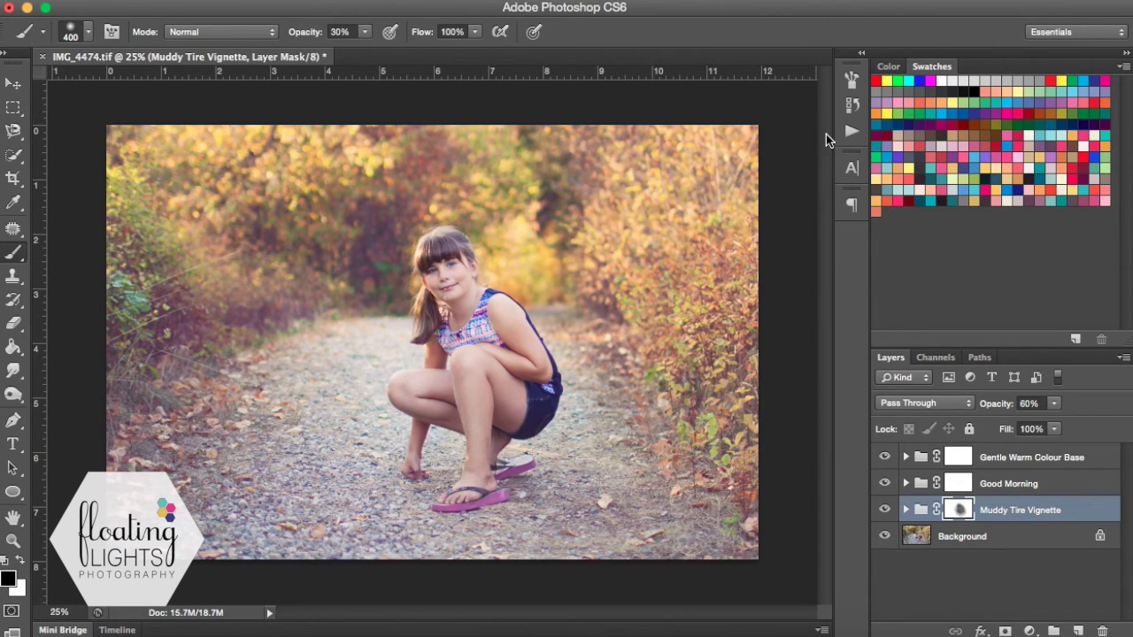
Play the Lakeview (Cool & Contrasty) action, adding a 90% opacity group above the Background.
click(855, 130)
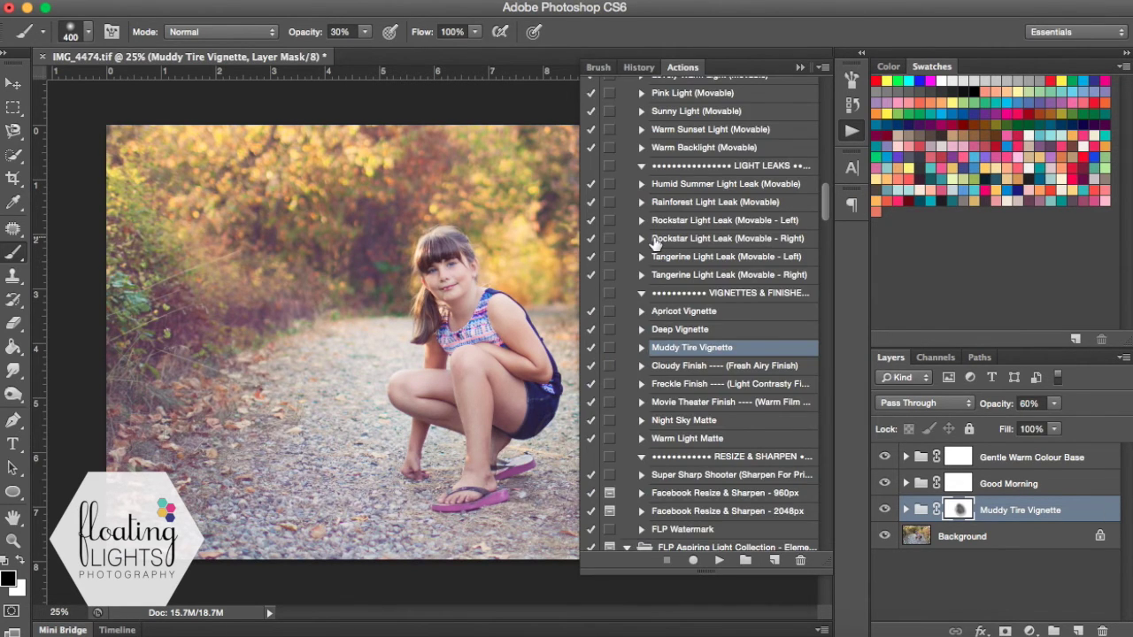
scroll(638, 232, up, 10)
scroll(654, 242, up, 9)
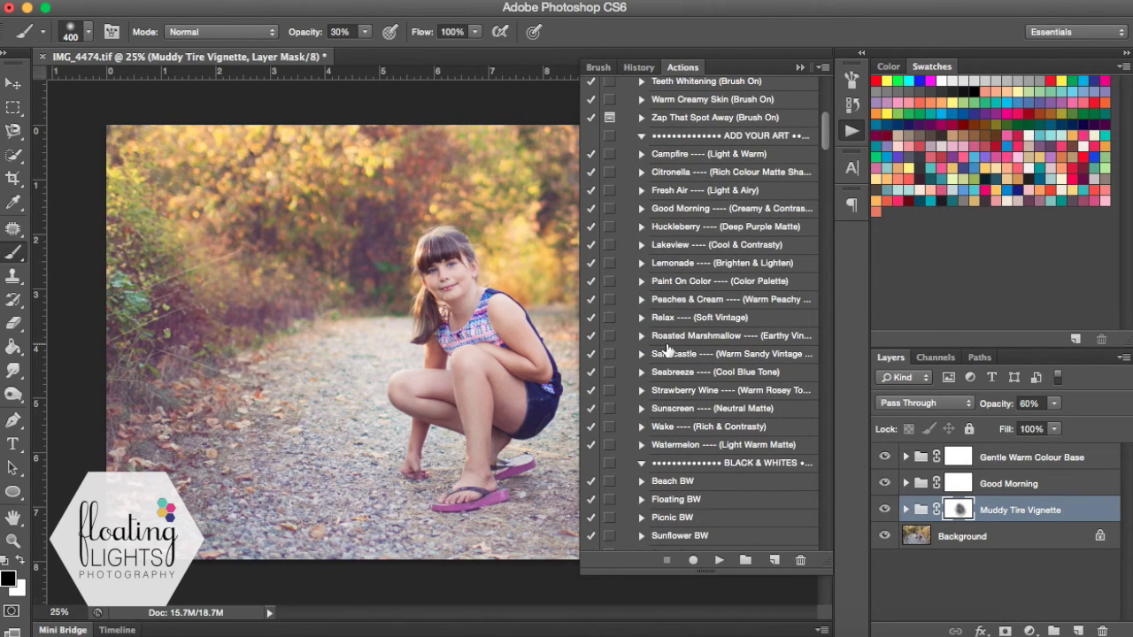
click(679, 233)
click(680, 245)
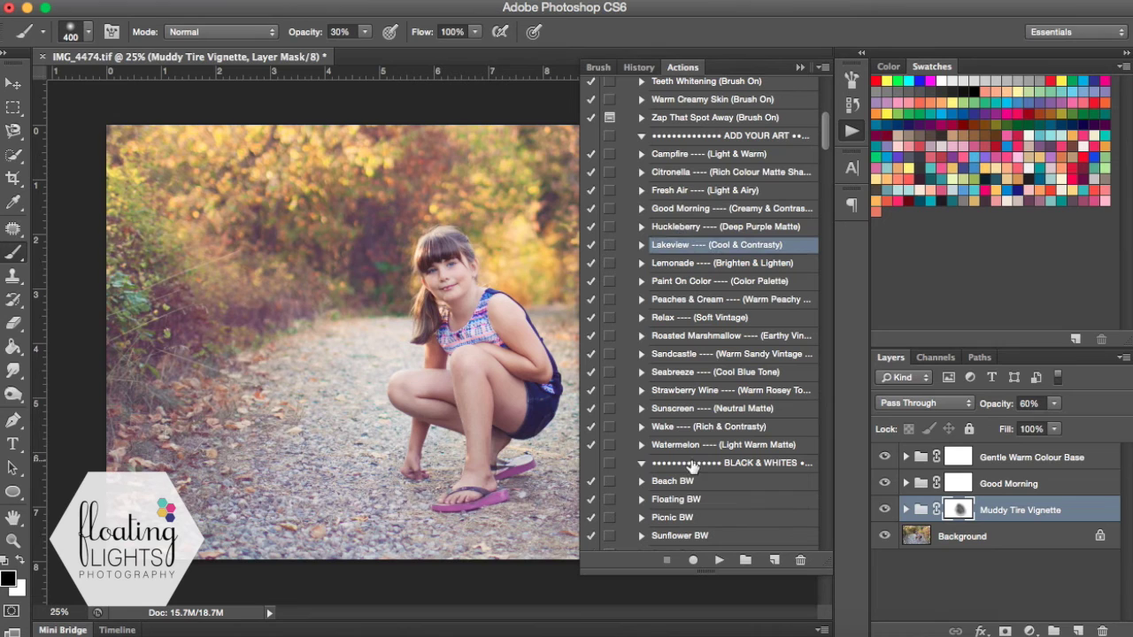
click(720, 561)
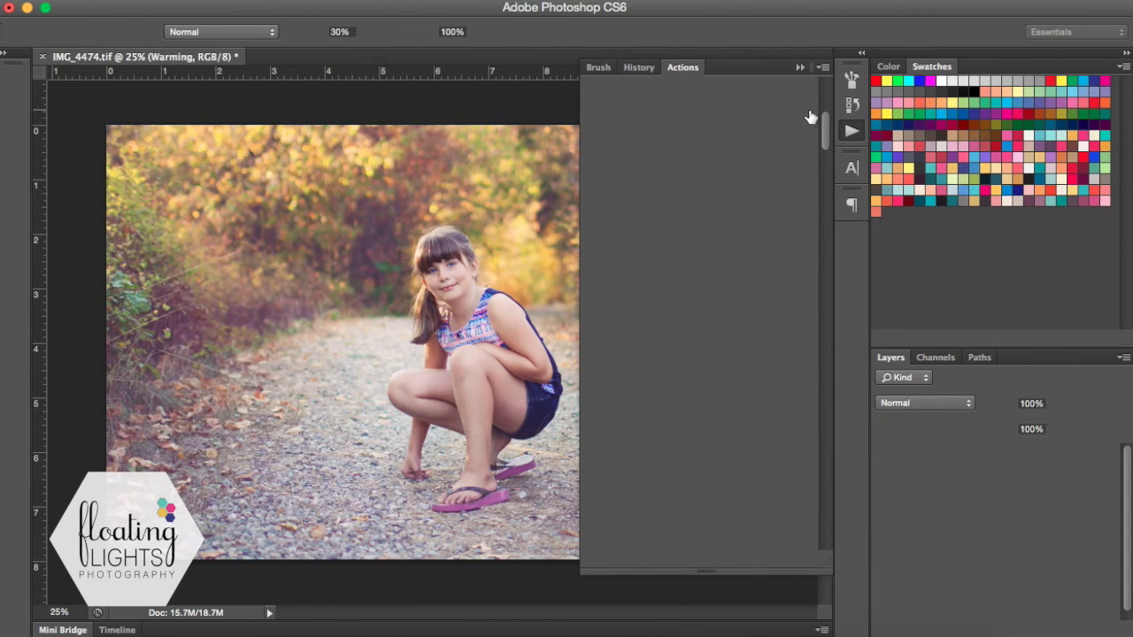
click(800, 66)
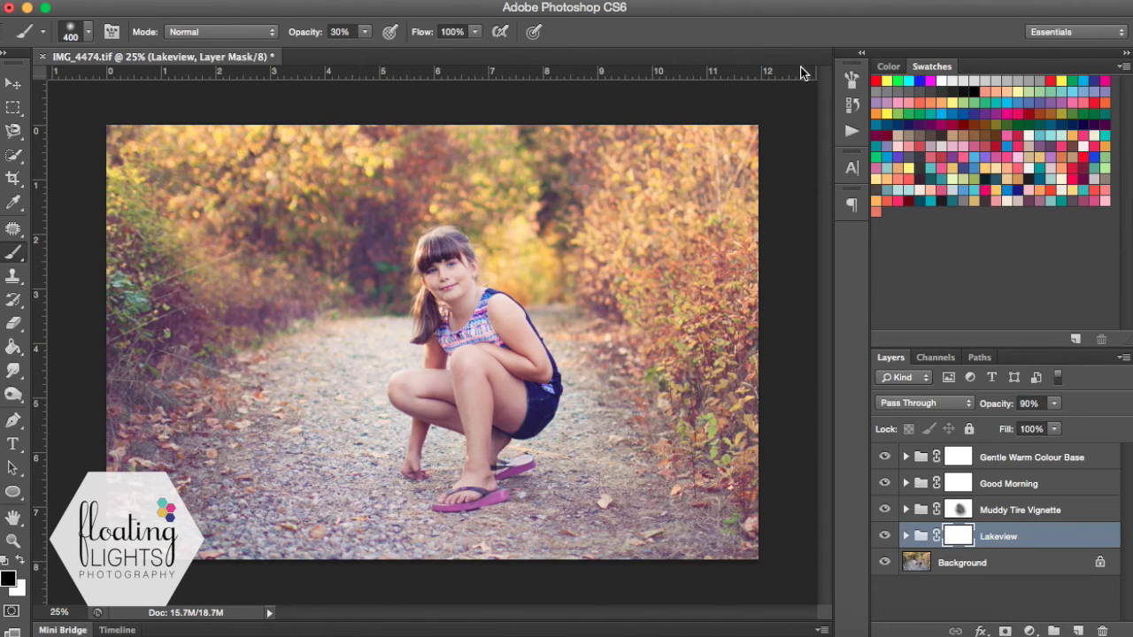
Toggle the Lakeview group off and on to compare, then expand it to show its layers.
click(884, 537)
click(885, 537)
click(906, 537)
scroll(1018, 531, down, 3)
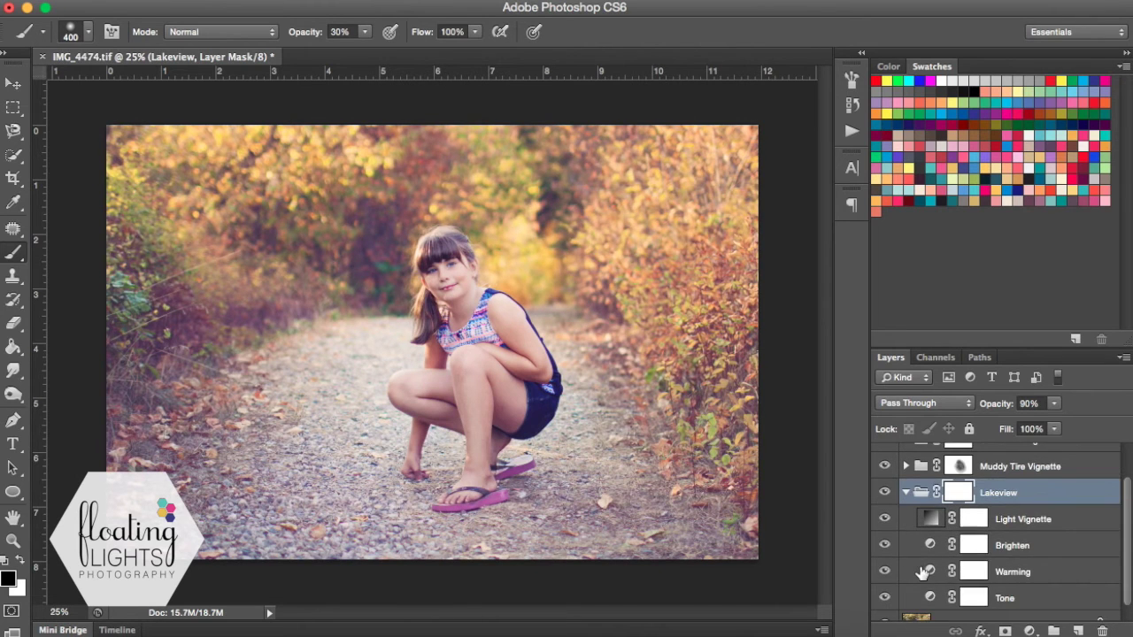
click(905, 476)
click(905, 534)
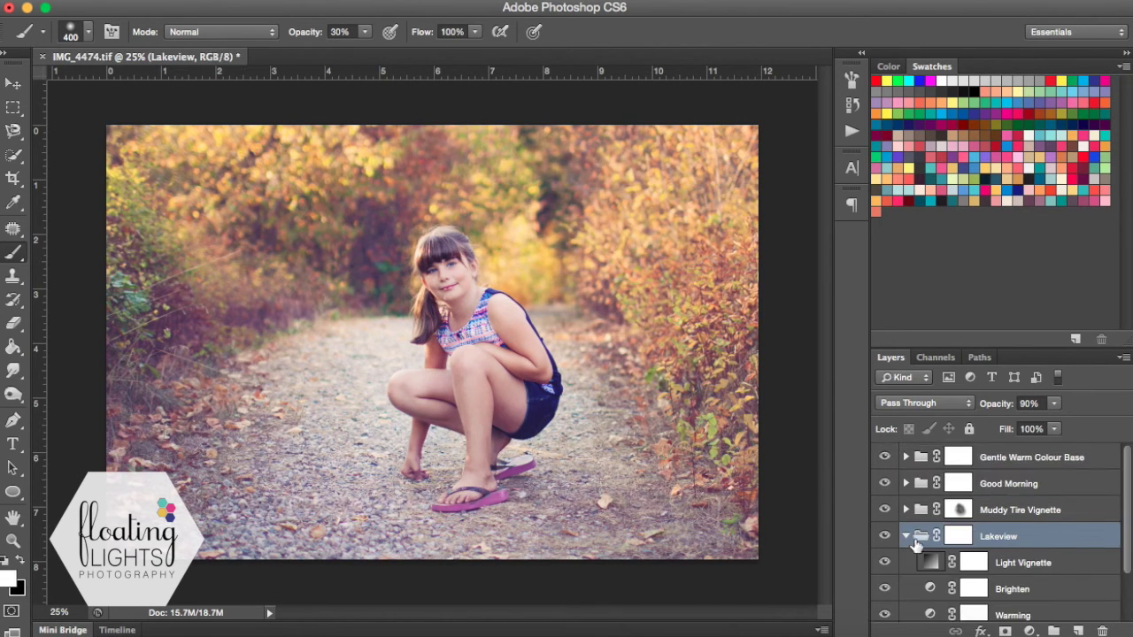
scroll(921, 540, down, 3)
Raise the Brighten layer's opacity from 20% to 49% and collapse the Lakeview group.
click(1058, 537)
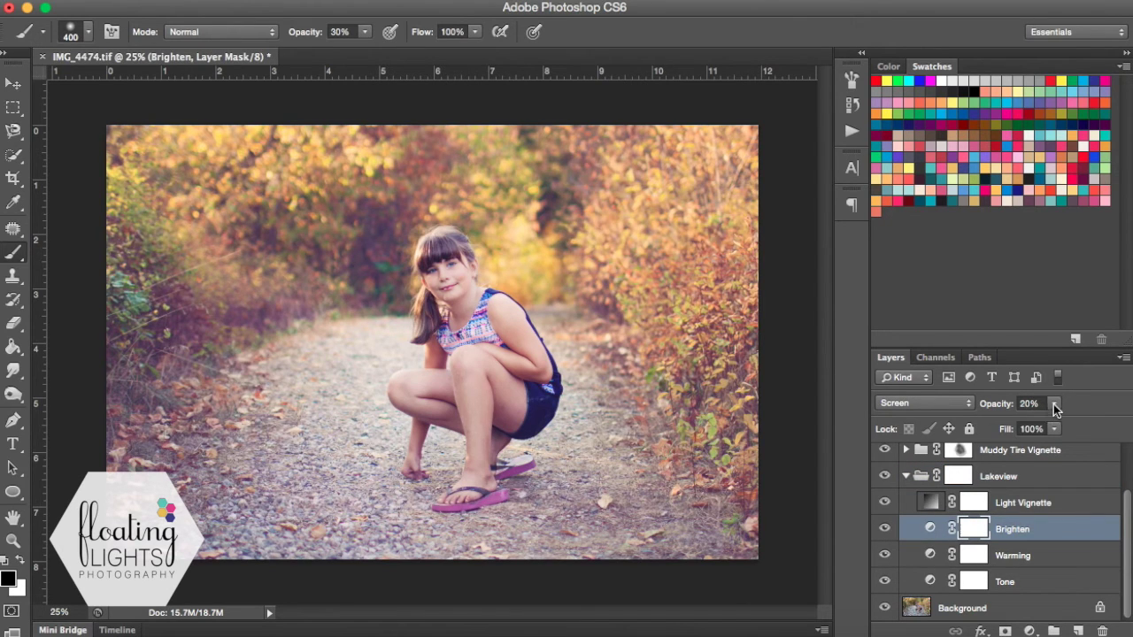
click(1053, 405)
drag(1052, 421, 1076, 432)
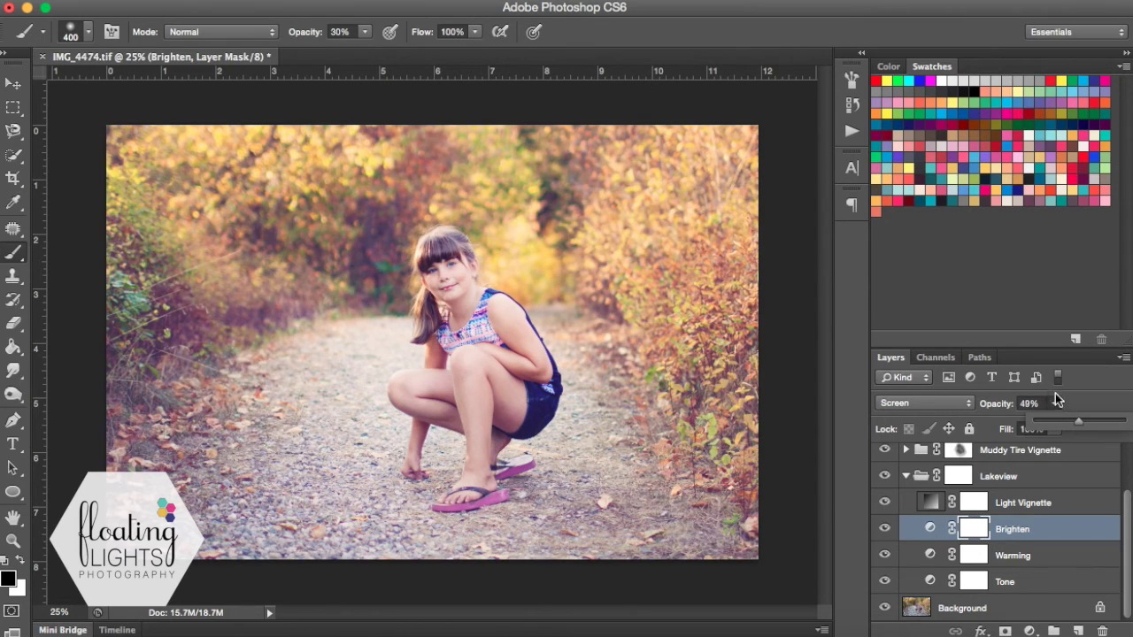
click(1056, 401)
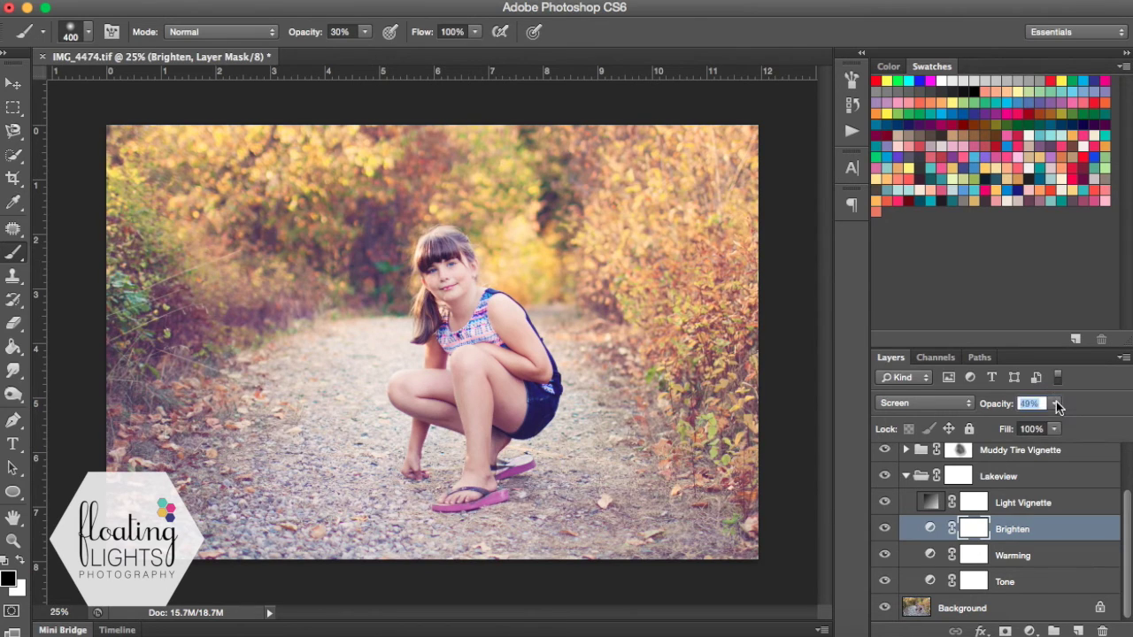
click(905, 476)
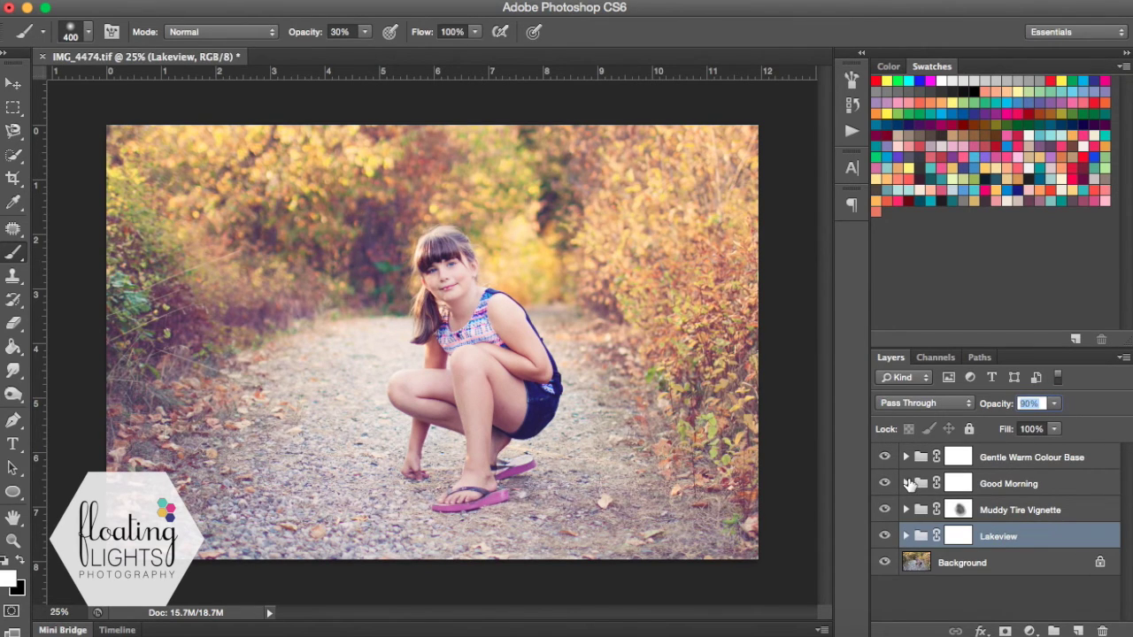
Run the Deep Vignette action from the Actions panel to add its layer group.
click(853, 132)
scroll(712, 469, down, 20)
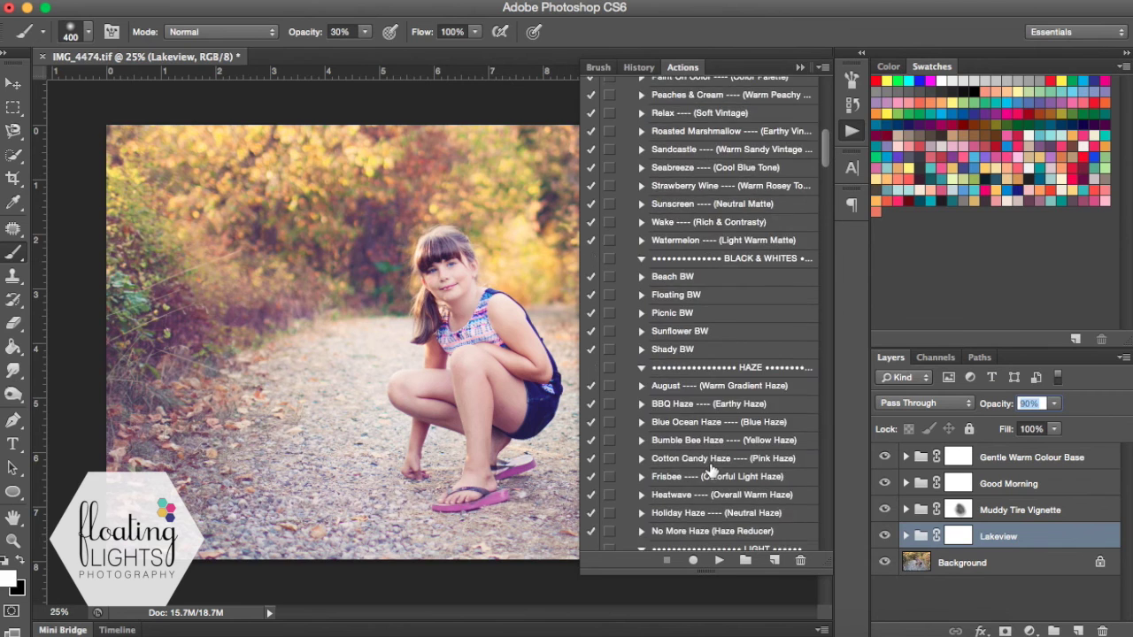
scroll(712, 469, down, 5)
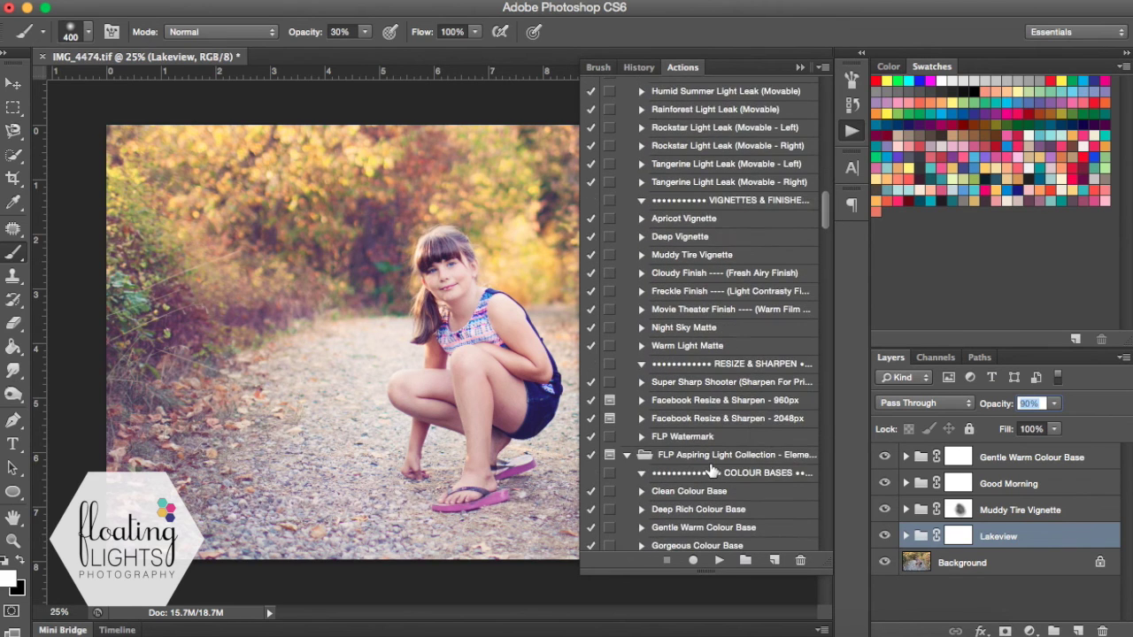
scroll(720, 403, down, 3)
scroll(719, 403, up, 3)
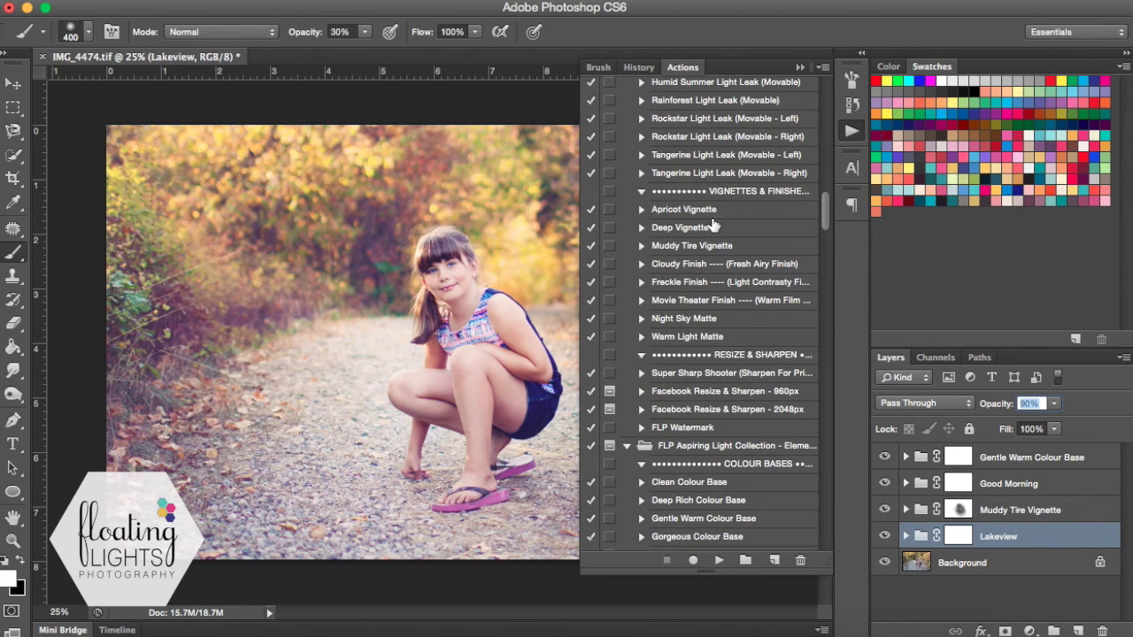
click(690, 230)
click(720, 561)
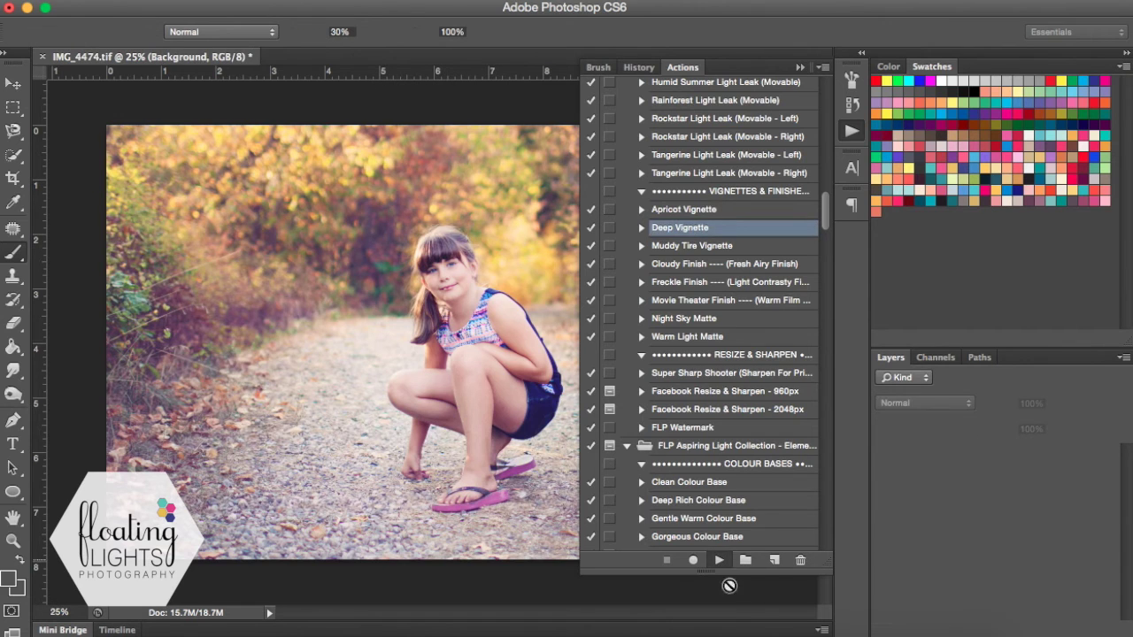
click(795, 68)
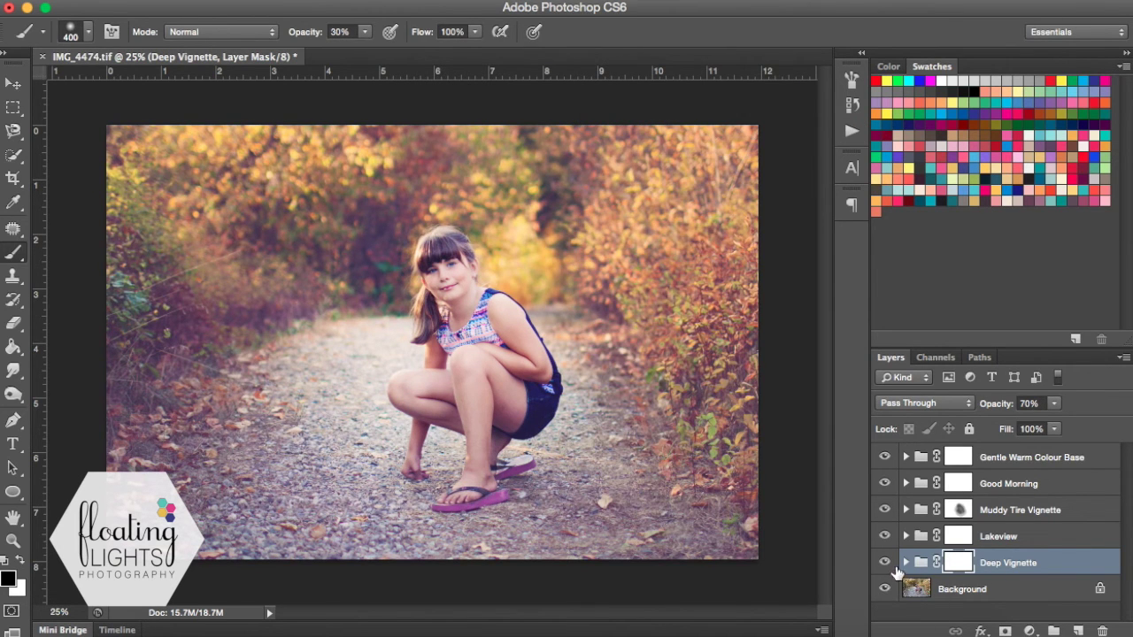
Lower the Deep Vignette group's opacity from 70% to 20%.
click(1032, 404)
text(20)
key(Return)
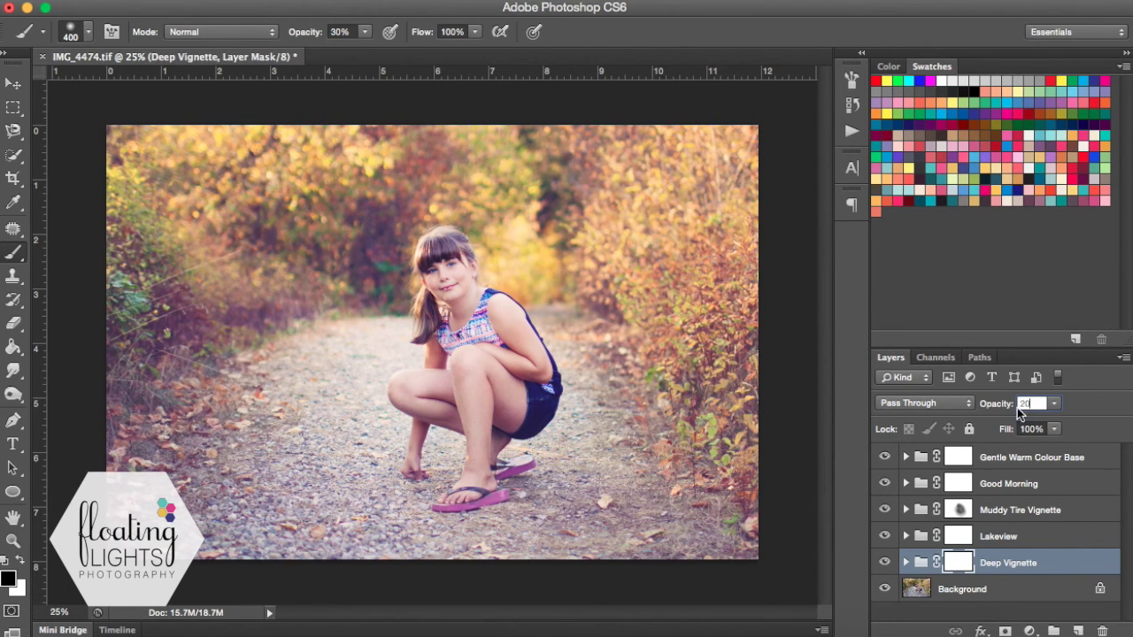
click(885, 563)
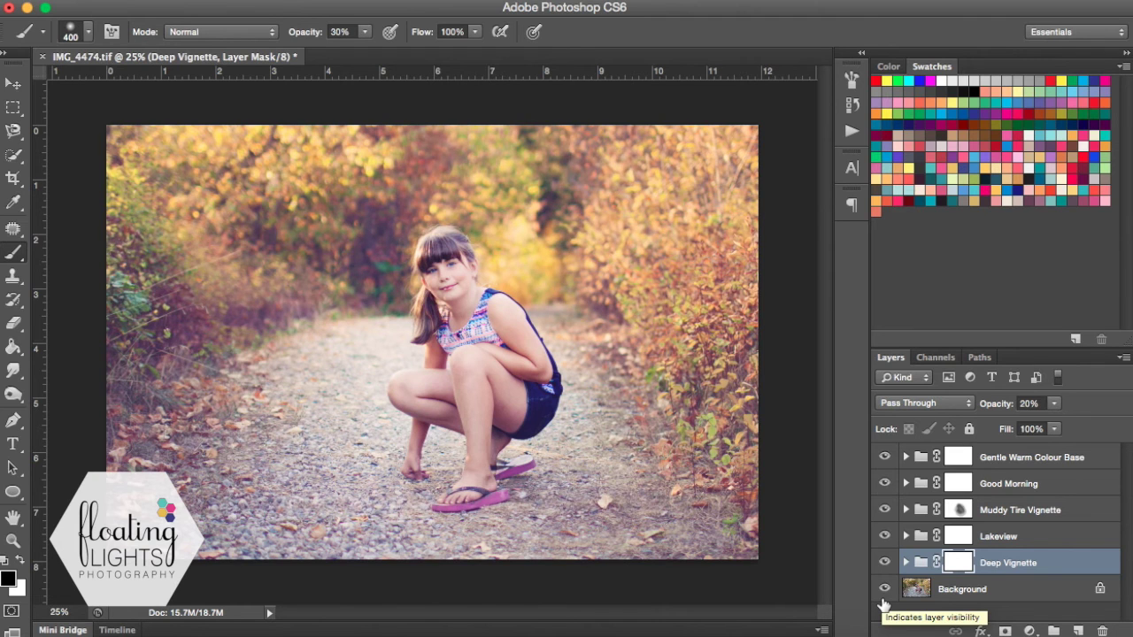
alt+click(880, 595)
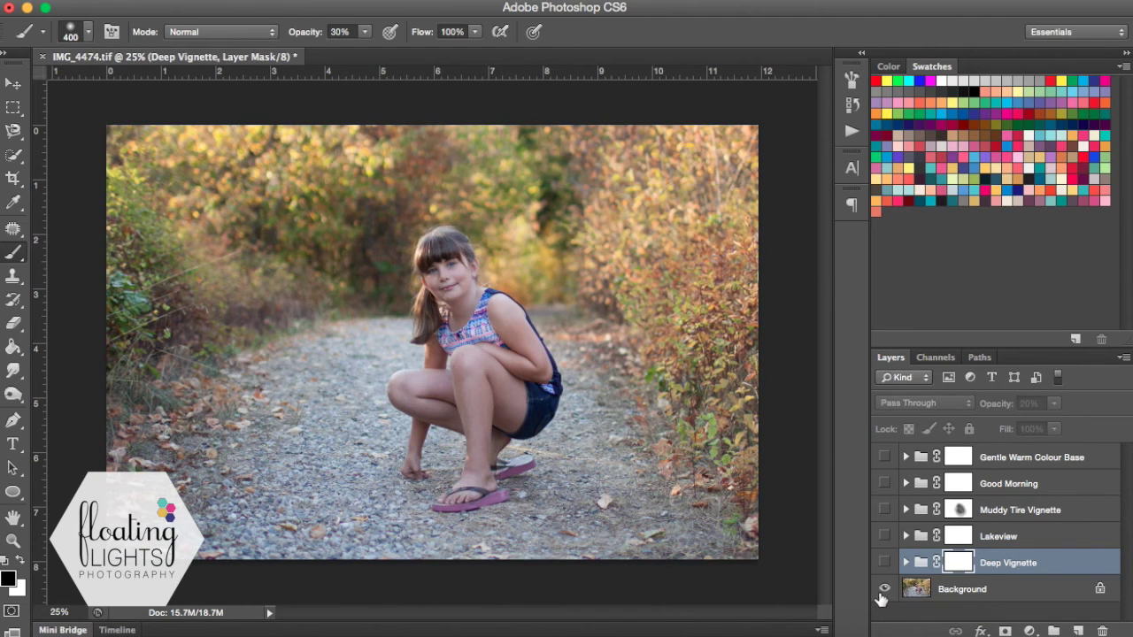
alt+click(881, 597)
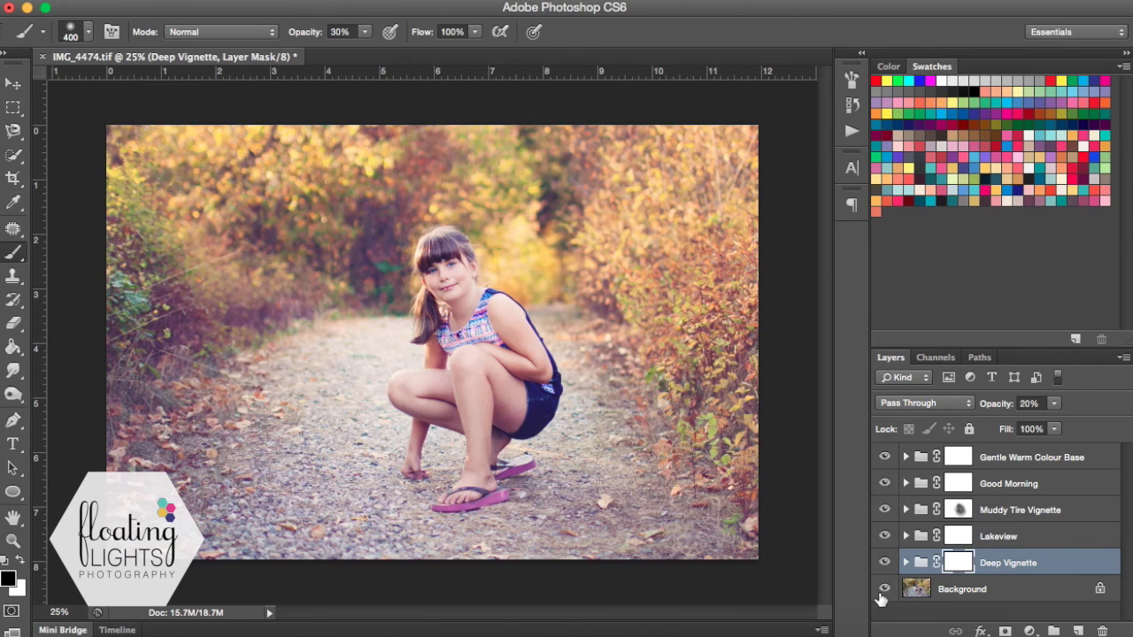